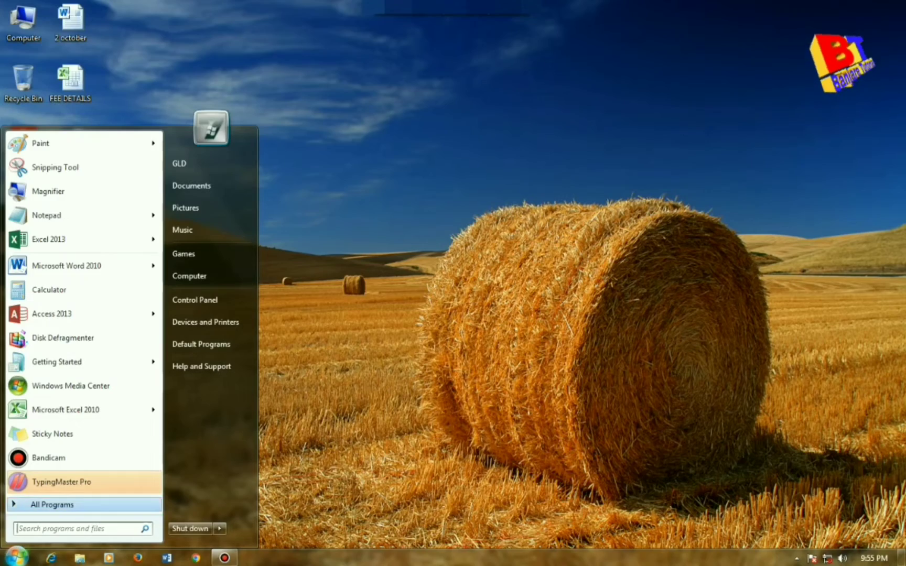
Step: Launch Microsoft Excel 2010 from the Microsoft Office program group
key("Return")
key("Up")
key("Up")
key("Up")
key("Up")
key("Up")
key("Up")
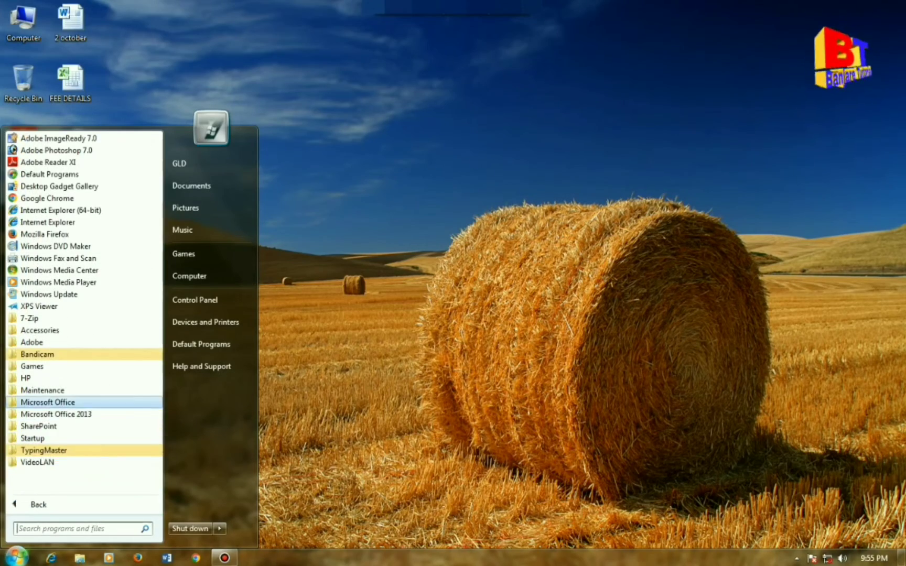
key("Return")
key("Down")
key("Down")
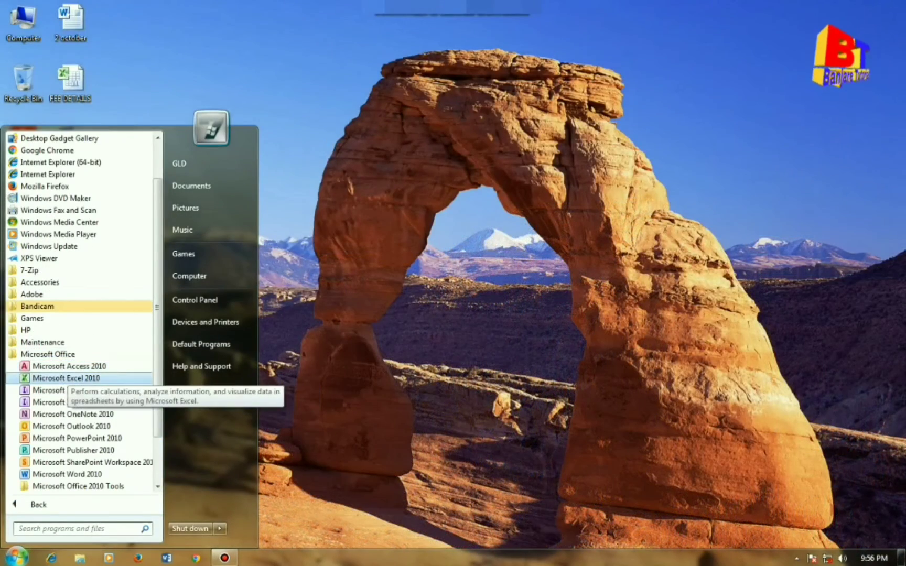
key("Down")
key("Up")
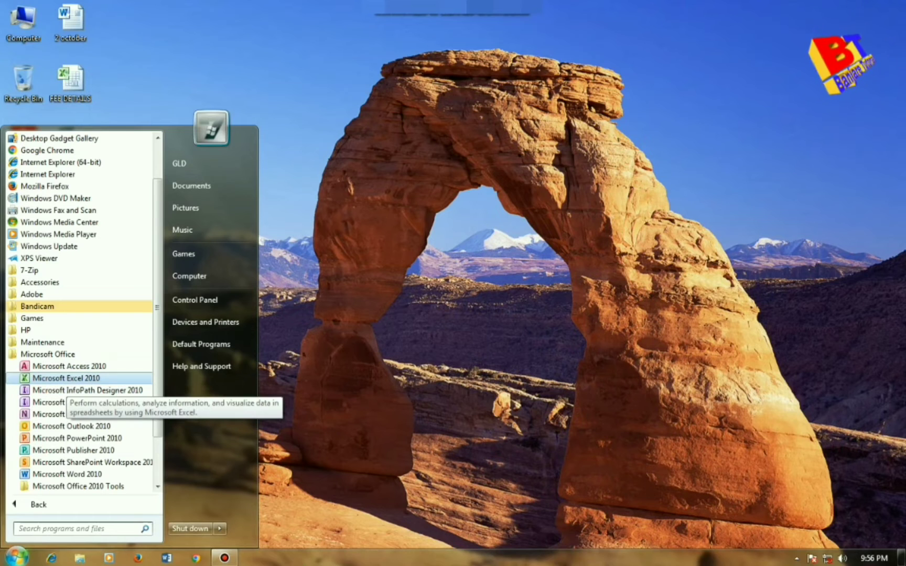
key("Return")
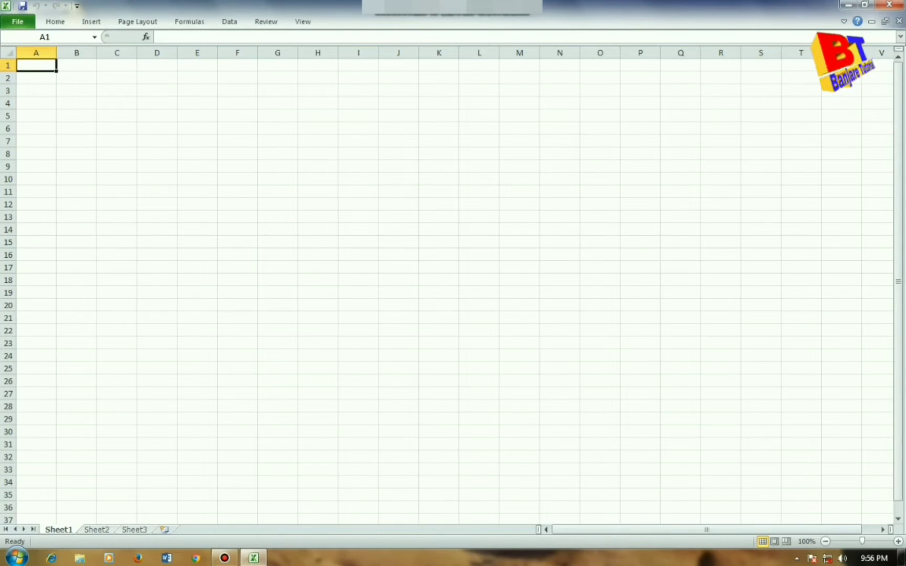
Step: Enter the column heading SUBJECT in cell E3
left_click(197, 90)
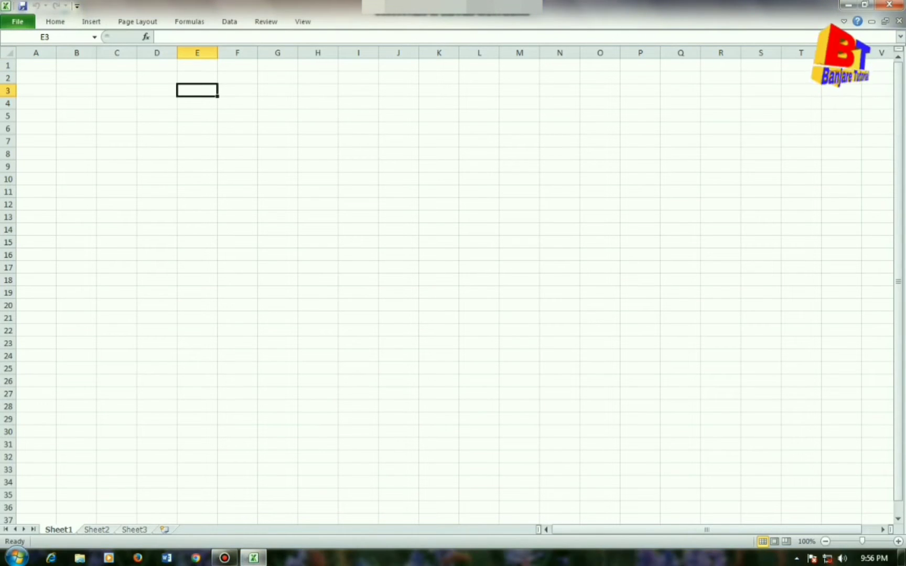
type("S")
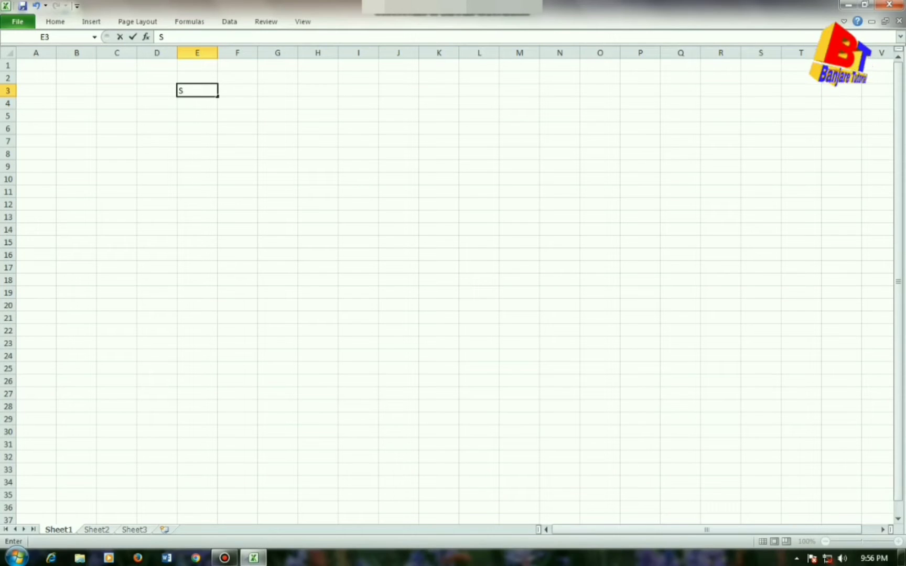
type("d")
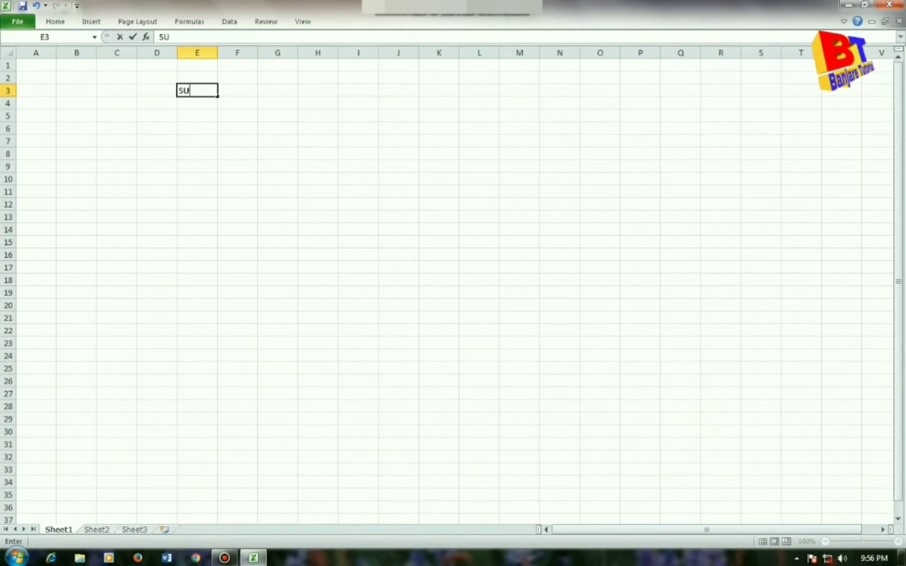
key("BackSpace")
key("BackSpace")
type("S")
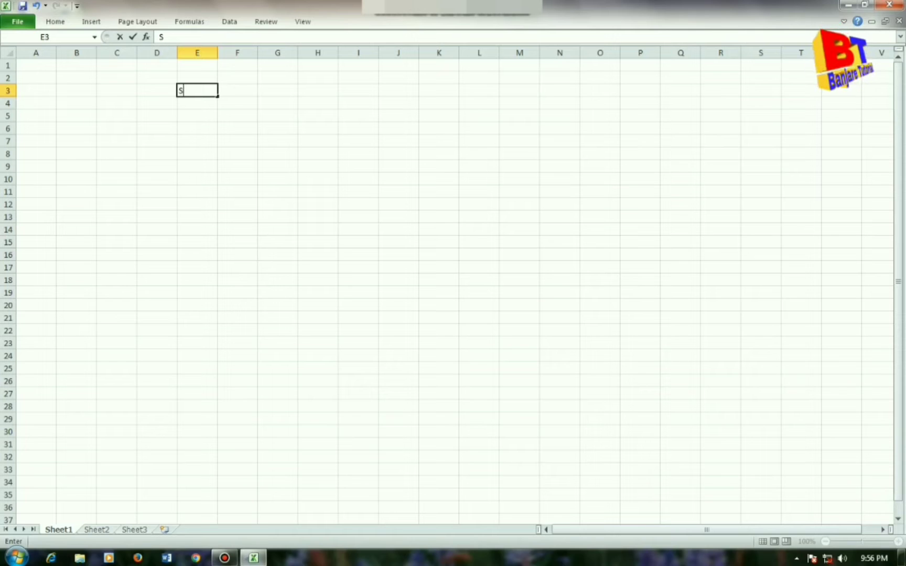
key("BackSpace")
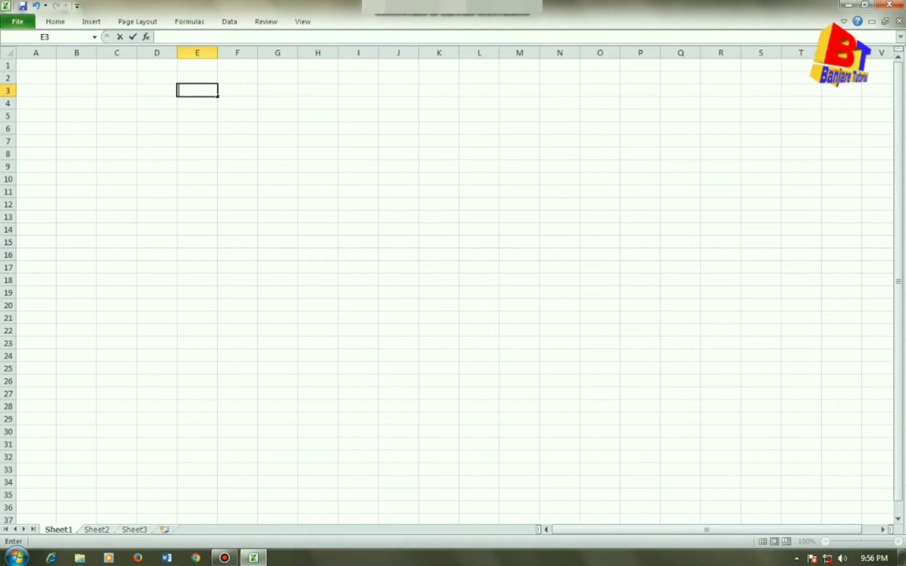
type("S")
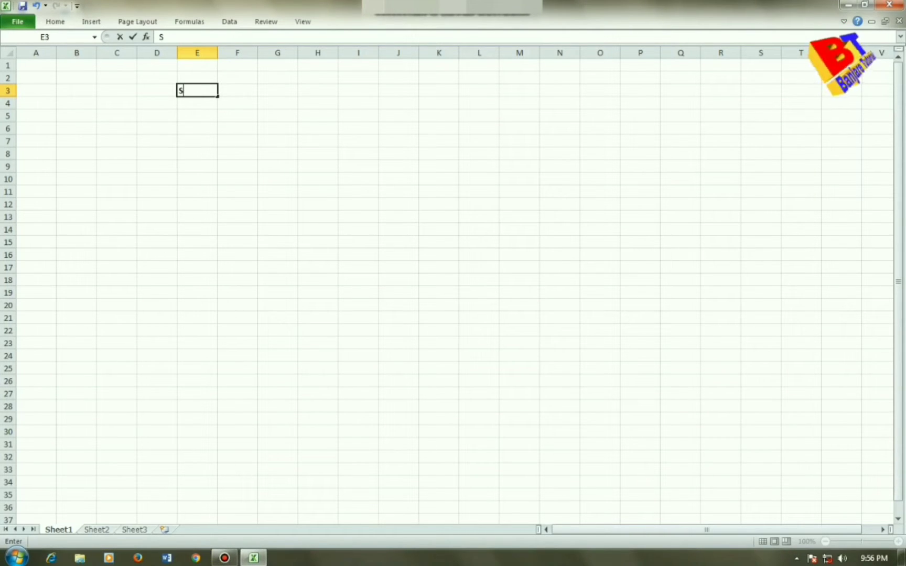
type("UBJECT")
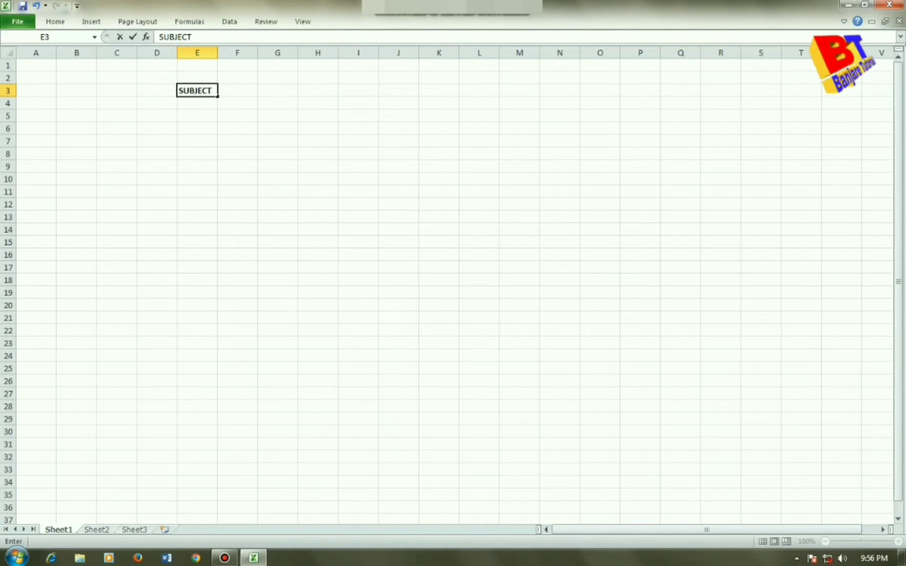
key("Tab")
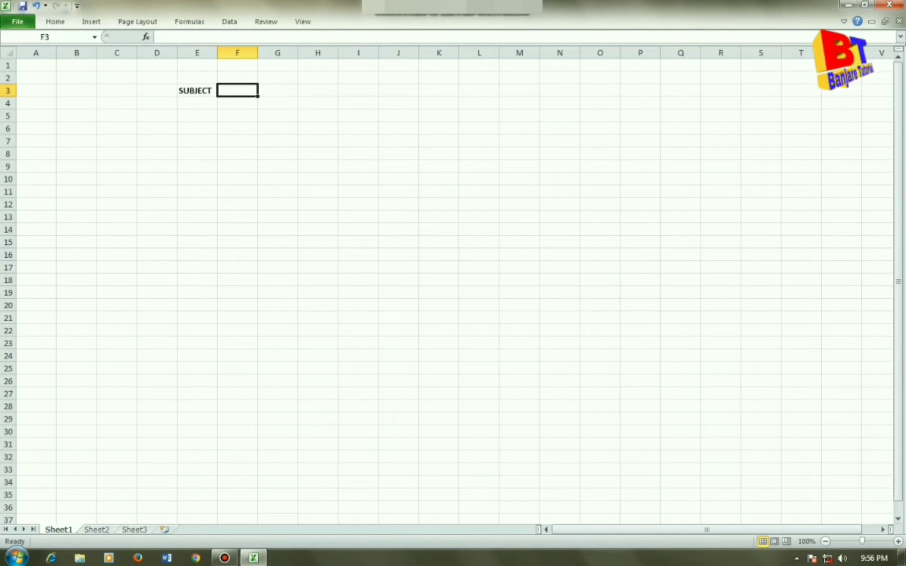
Step: Enter the headings MARKS OBT in cell F3 and M.M in cell G3
type("MARKS")
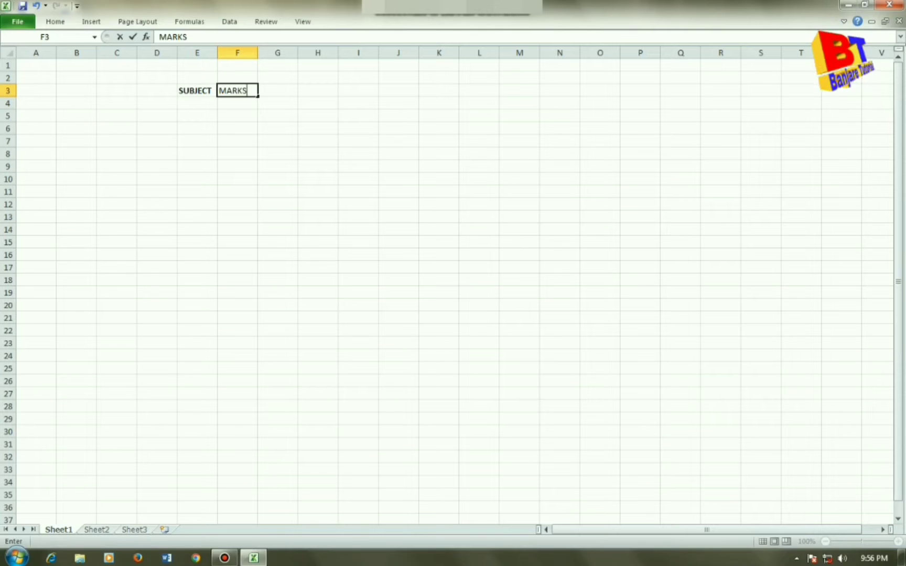
type(" OBT")
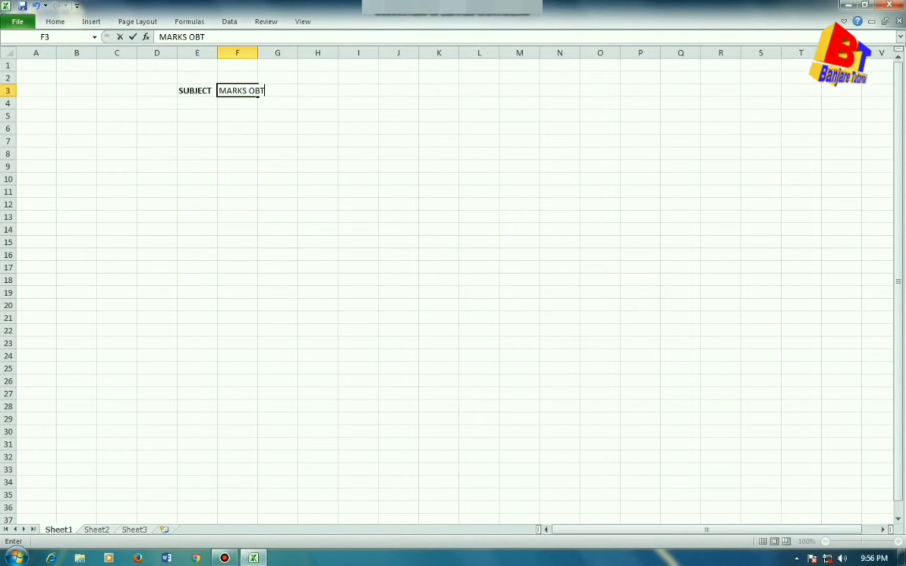
key("Tab")
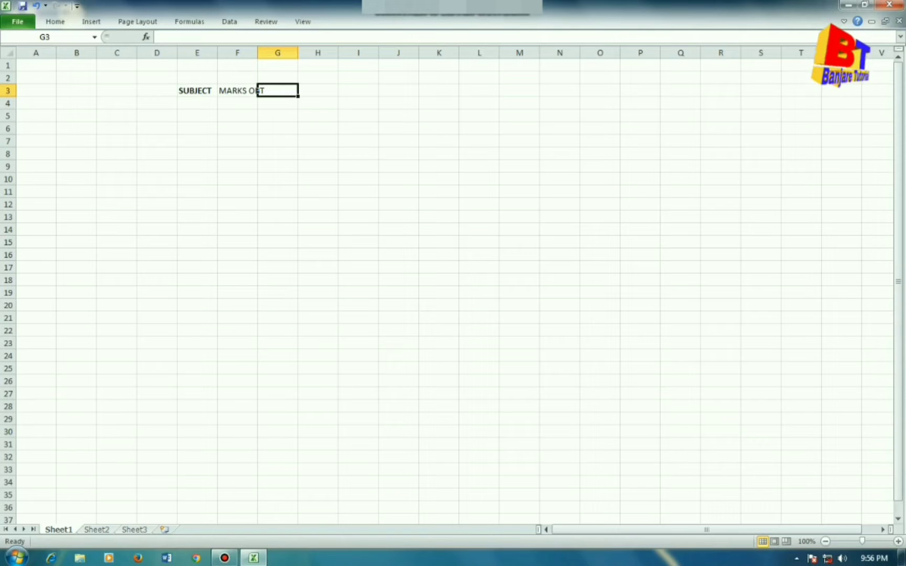
type("M.")
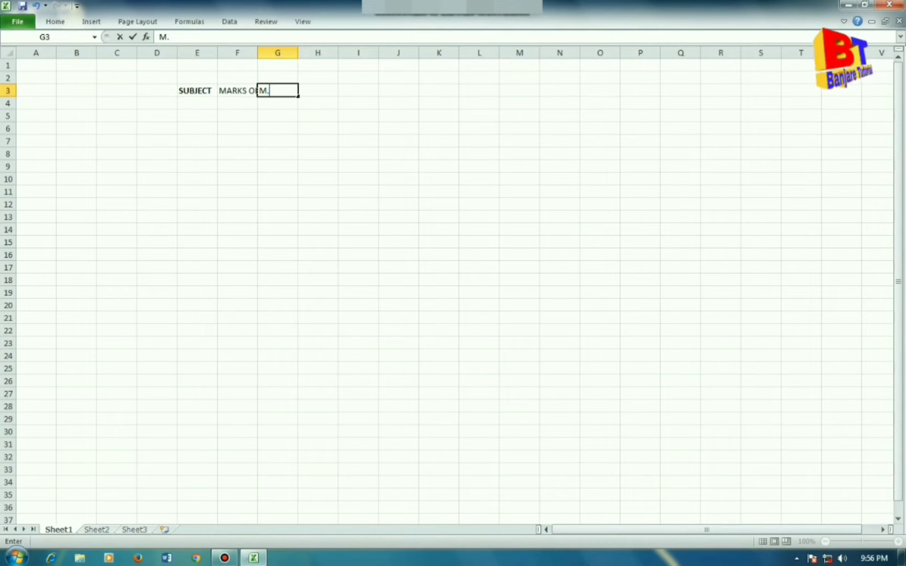
type("M")
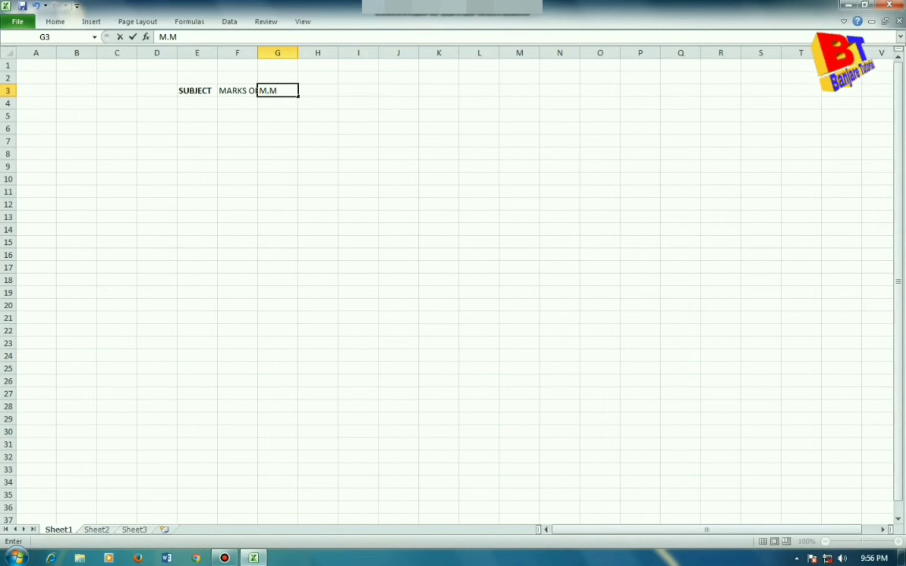
Step: Widen column F so that the heading MARKS OBT fits in its cell
left_click(238, 52)
left_click_drag(257, 53, 272, 53)
left_click(292, 66)
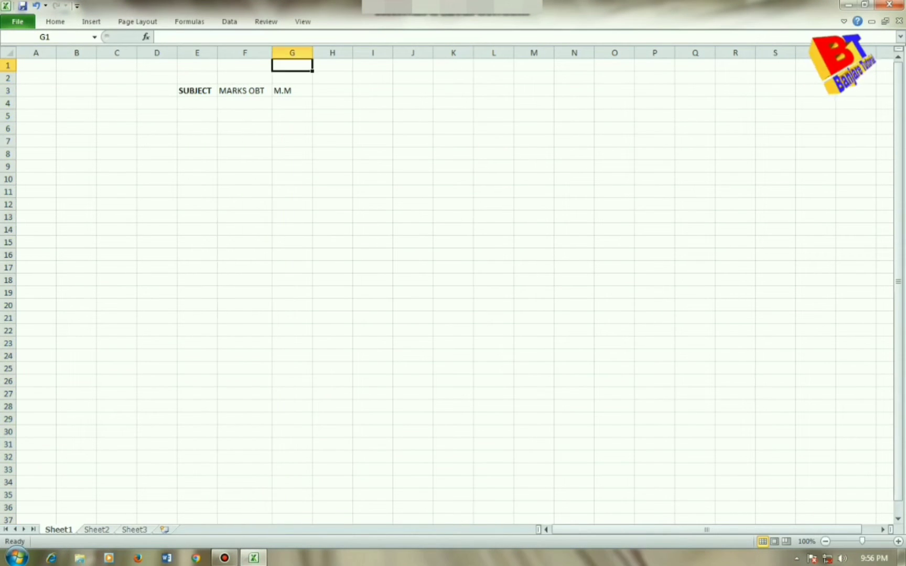
Step: Make all three column headings in E3:G3 bold
left_click_drag(197, 91, 292, 91)
key("ctrl+b")
key("ctrl+b")
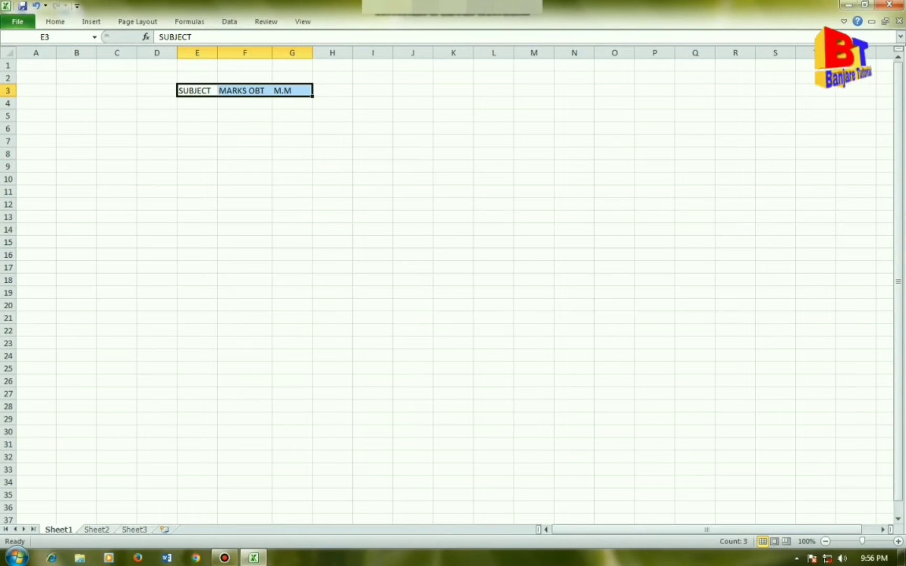
left_click(614, 330)
Step: List the subjects HINDI, ENGLISH, PHYSICS, CHEMESTRY and MATHES in cells E4 to E8
left_click(197, 104)
type("HINDO")
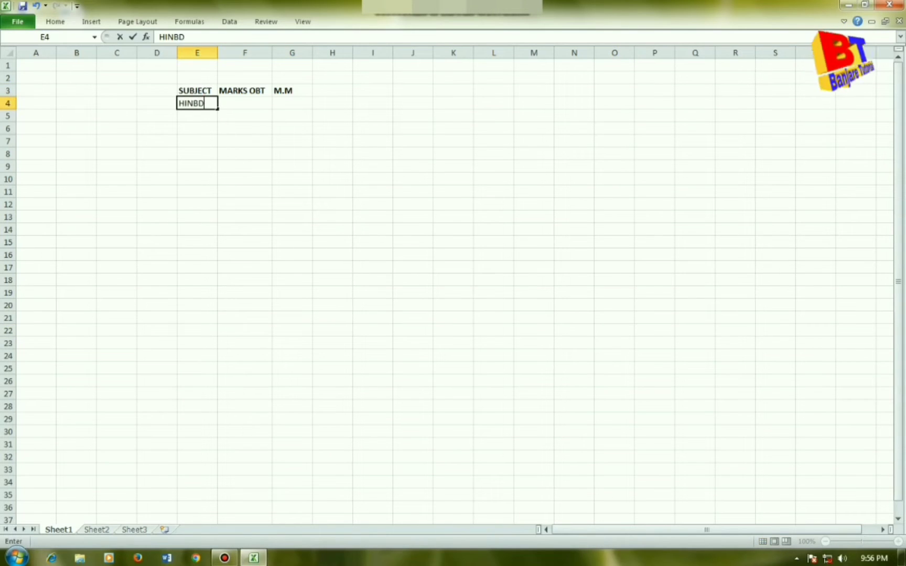
key("BackSpace")
type("I")
key("Return")
type("ENGLISH")
key("Return")
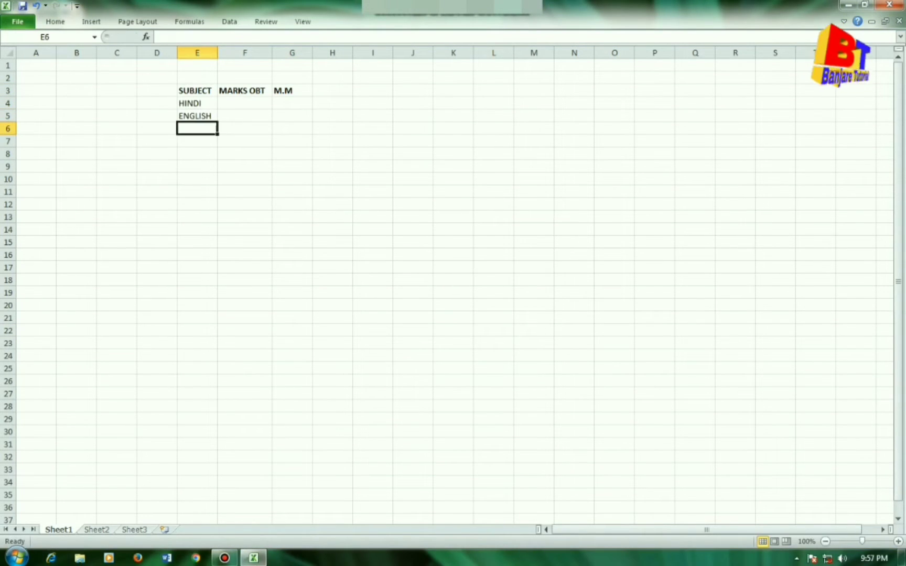
type("PHYSICS")
key("Return")
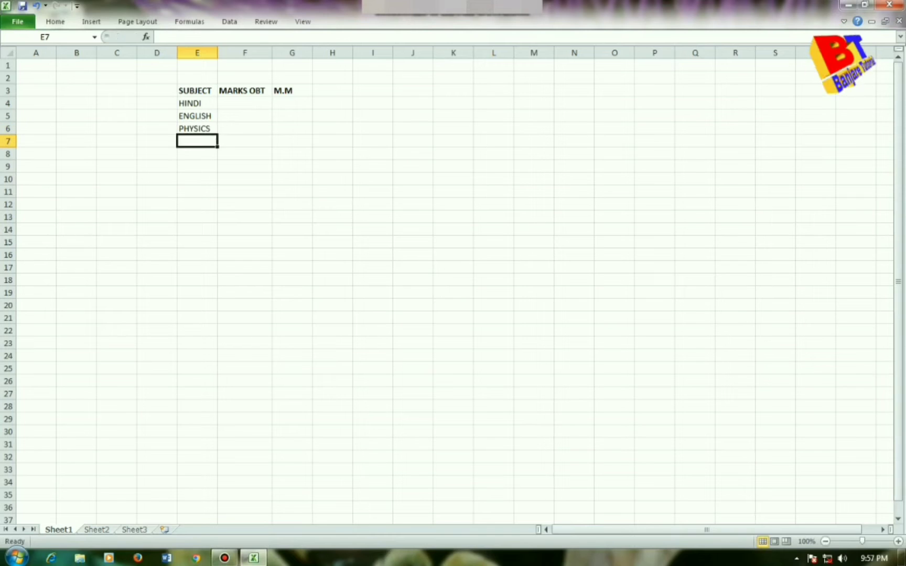
type("CHEMESTRY")
key("Return")
type("MA")
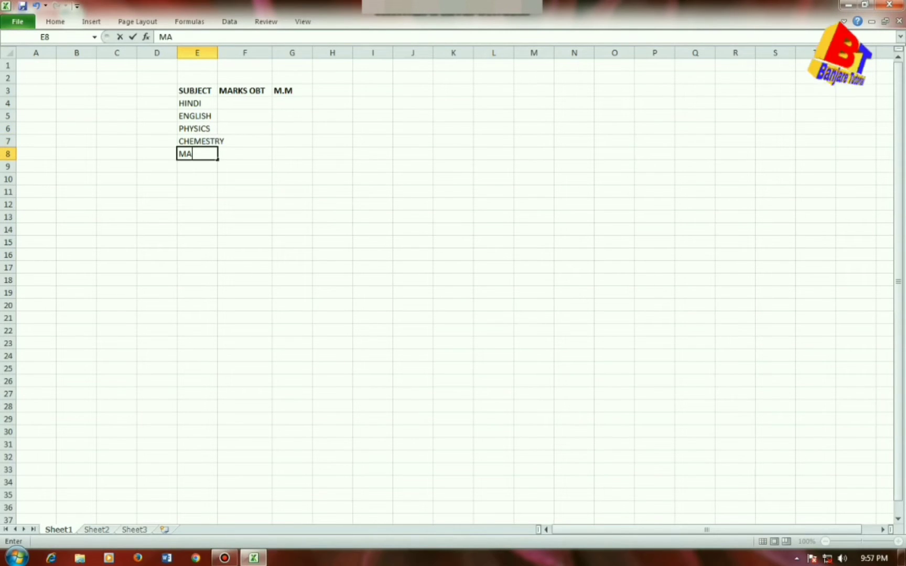
type("THES")
Step: Enter the obtained marks 75, 79, 80, 85 and 89 in cells F4 to F8
left_click(245, 103)
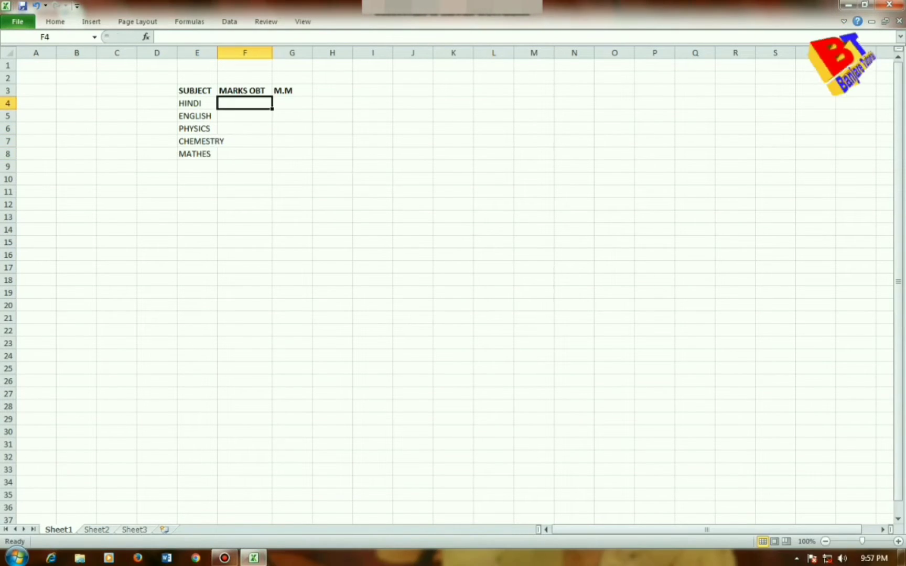
type("75")
key("Return")
type("79")
key("Return")
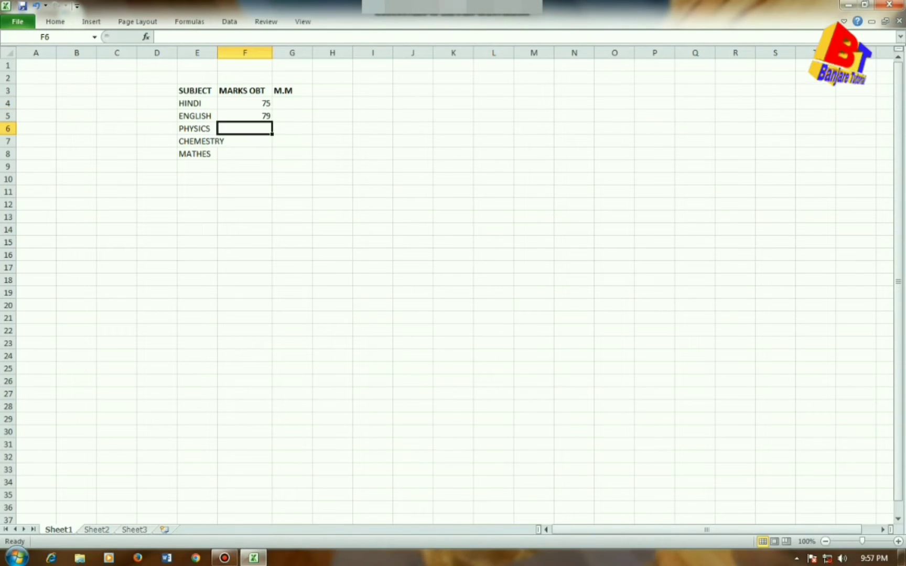
type("80")
key("Return")
type("85")
key("Return")
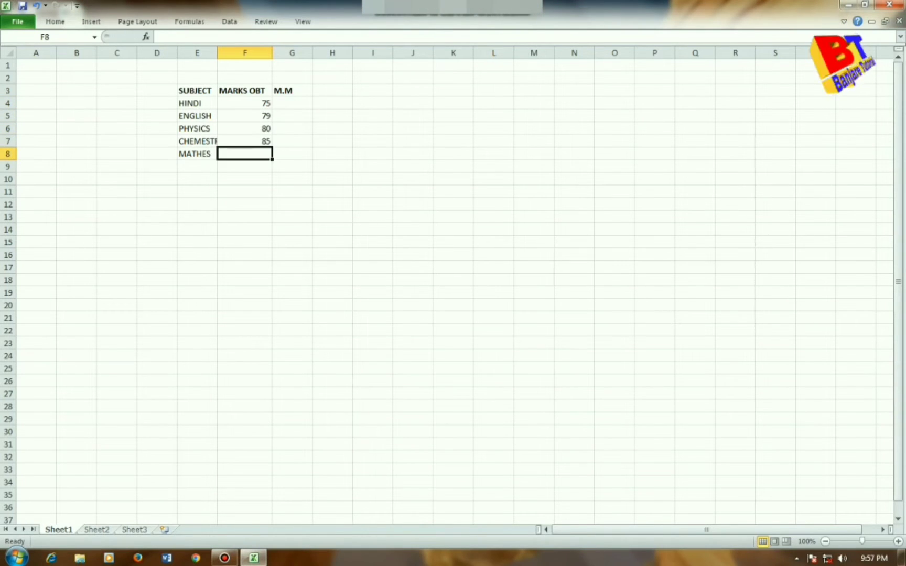
type("89")
left_click(373, 116)
Step: Fill the M.M column with 100 for every subject in cells G4 to G8
left_click(292, 104)
type("100")
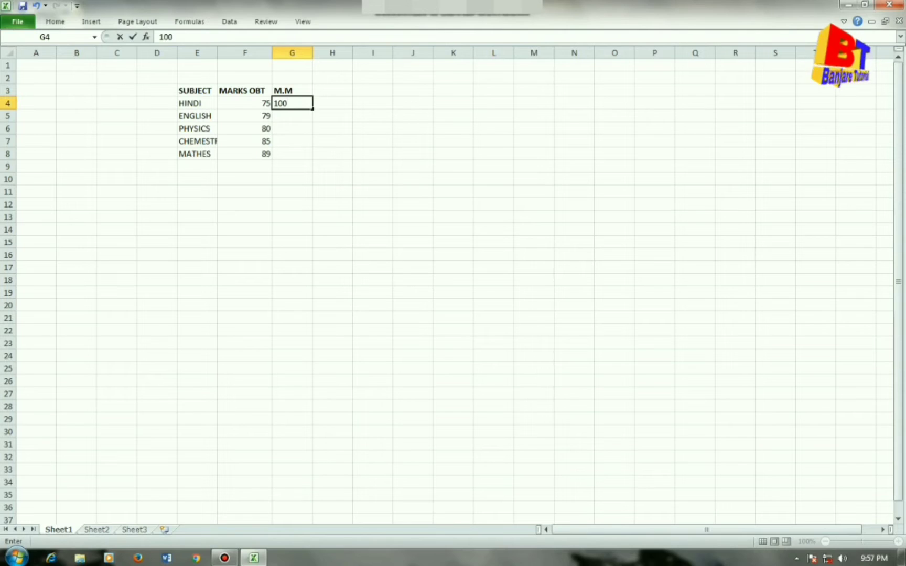
key("Return")
type("100")
left_click(332, 141)
left_click(292, 116)
left_click_drag(292, 104, 313, 160)
left_click(373, 128)
Step: Apply all borders to the marks table in E3:G8
left_click_drag(197, 91, 292, 154)
left_click(55, 21)
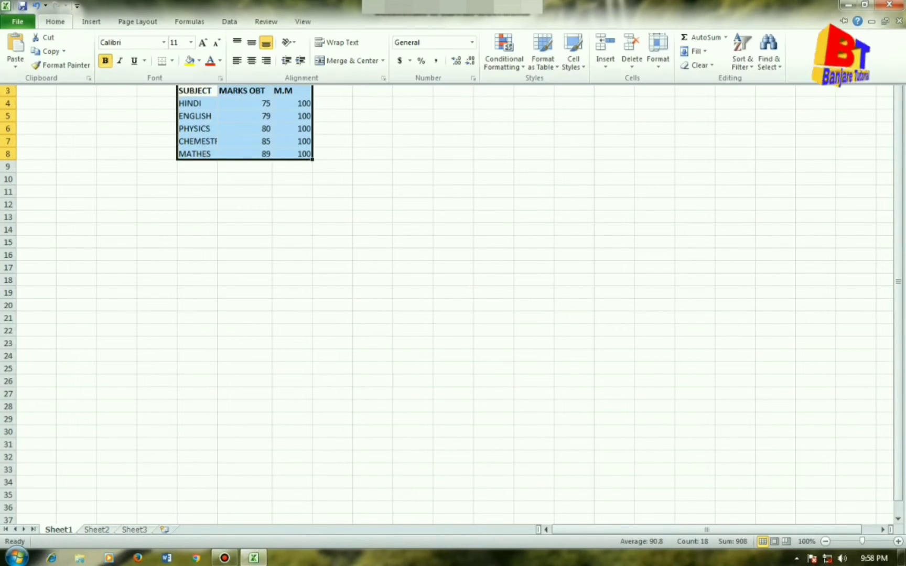
left_click(172, 60)
left_click(199, 158)
left_click(373, 166)
Step: Enter the title MARKS DETAILS above the table in cell F2
left_click(245, 77)
type("s")
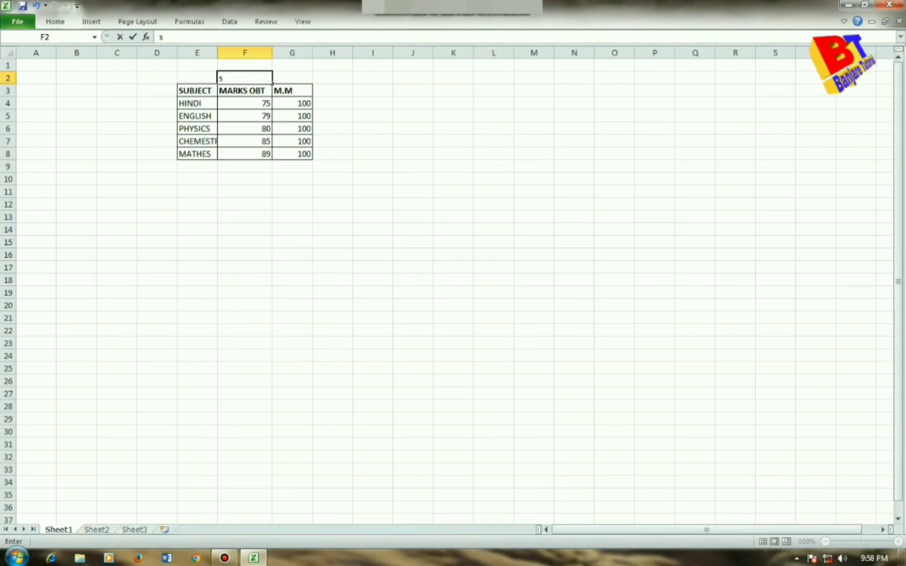
key("BackSpace")
type("MARKS DETAILS")
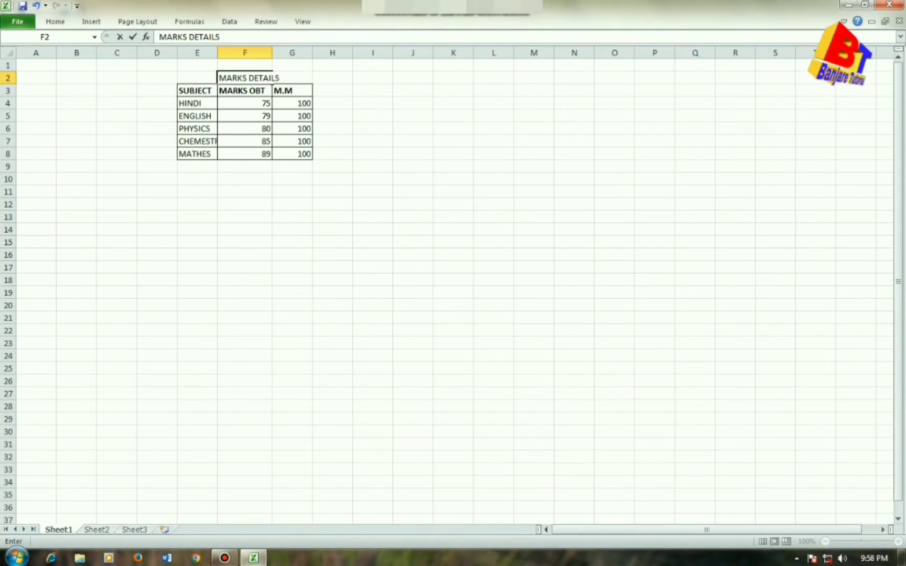
left_click(493, 154)
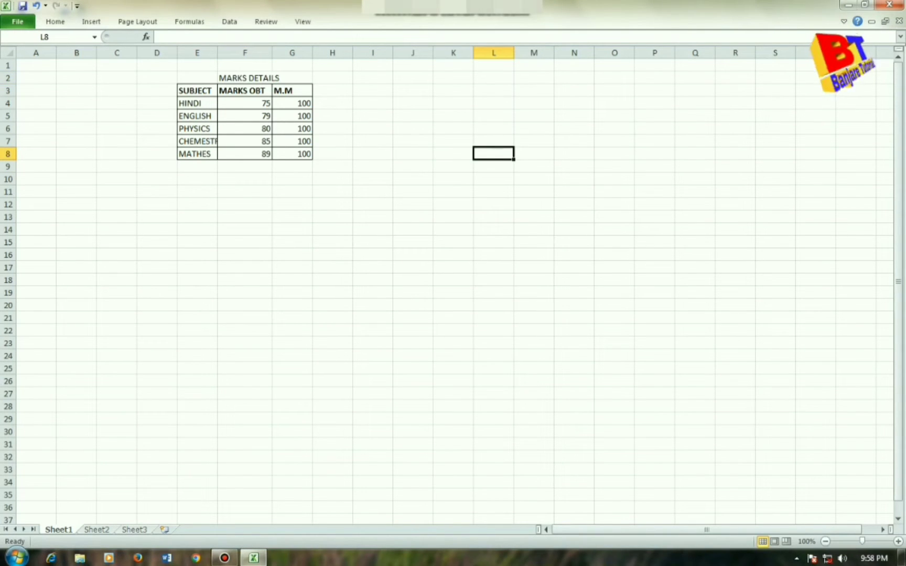
Step: Insert a stacked 3-D column chart from the subject and marks data in E4:G8
left_click_drag(197, 104, 292, 154)
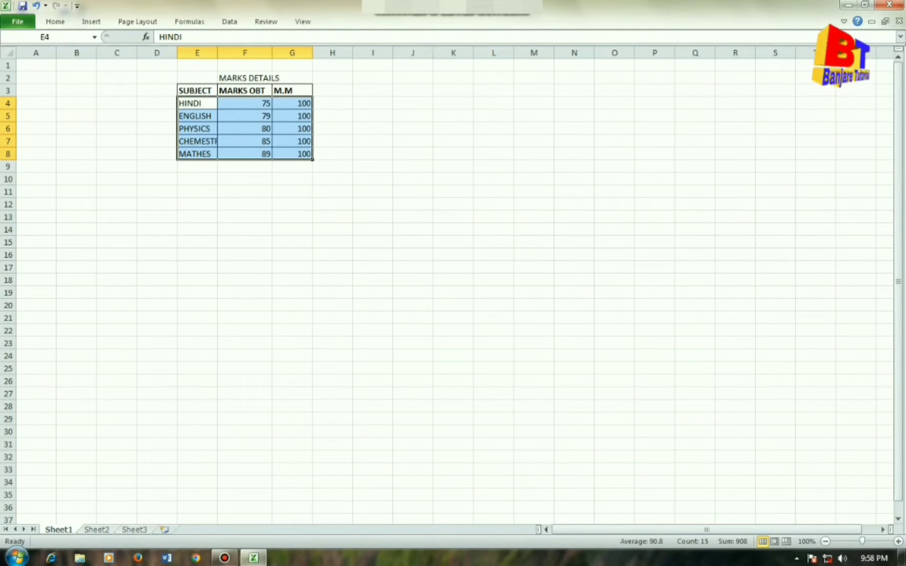
left_click(91, 21)
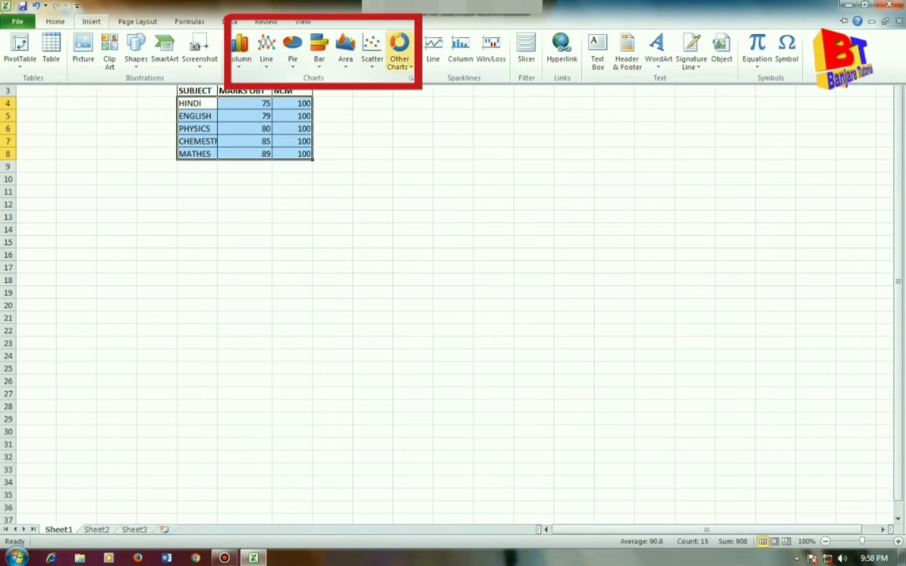
left_click(239, 50)
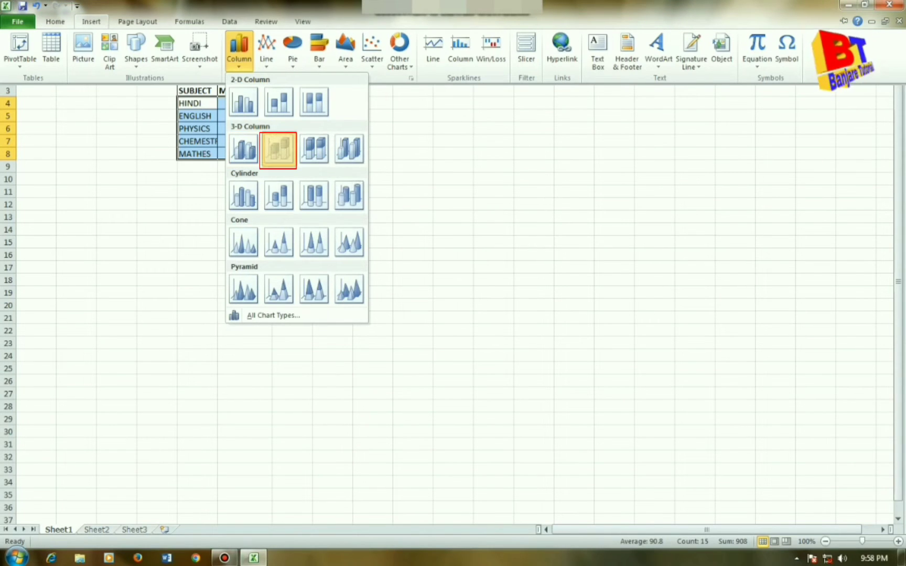
left_click(279, 149)
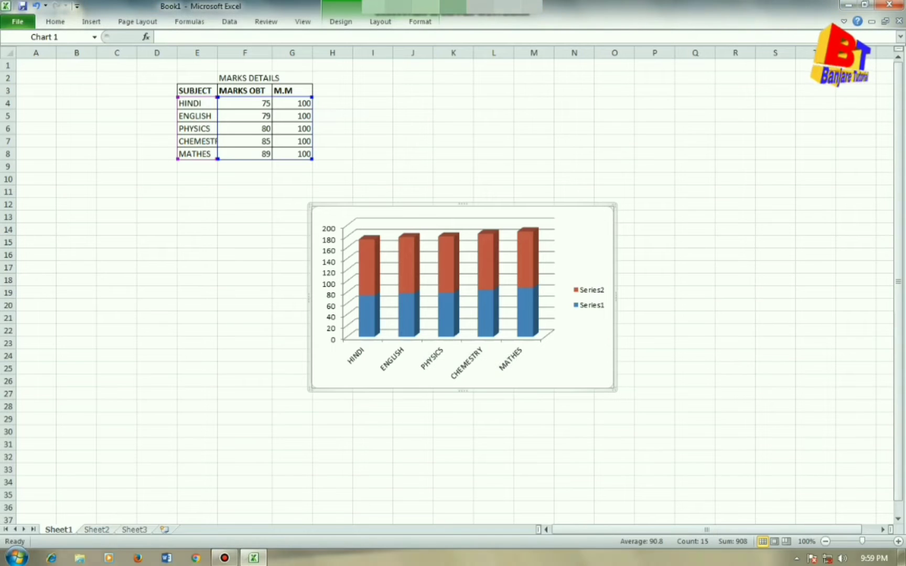
Step: Undo the stacked chart and insert a 3-D clustered column chart from the data in E4:G8 instead
key("ctrl+z")
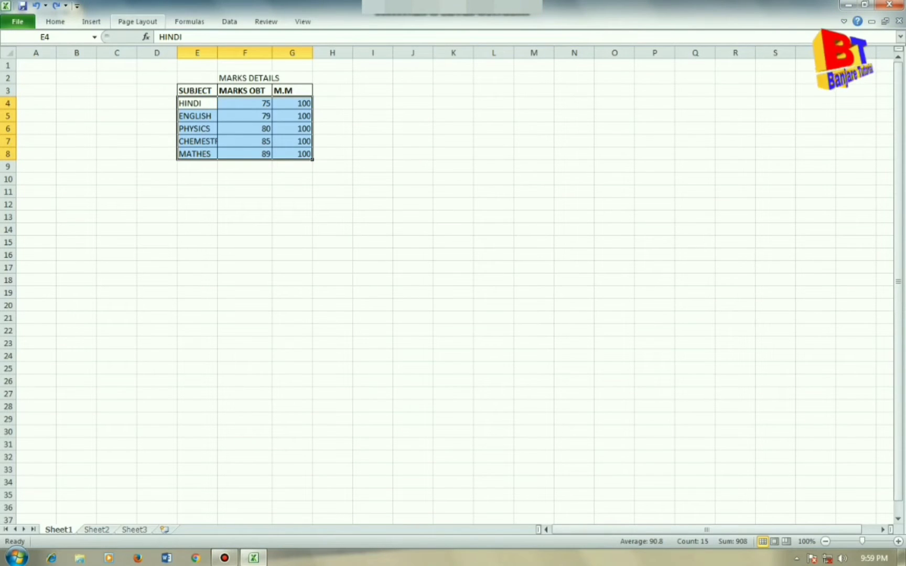
left_click(91, 22)
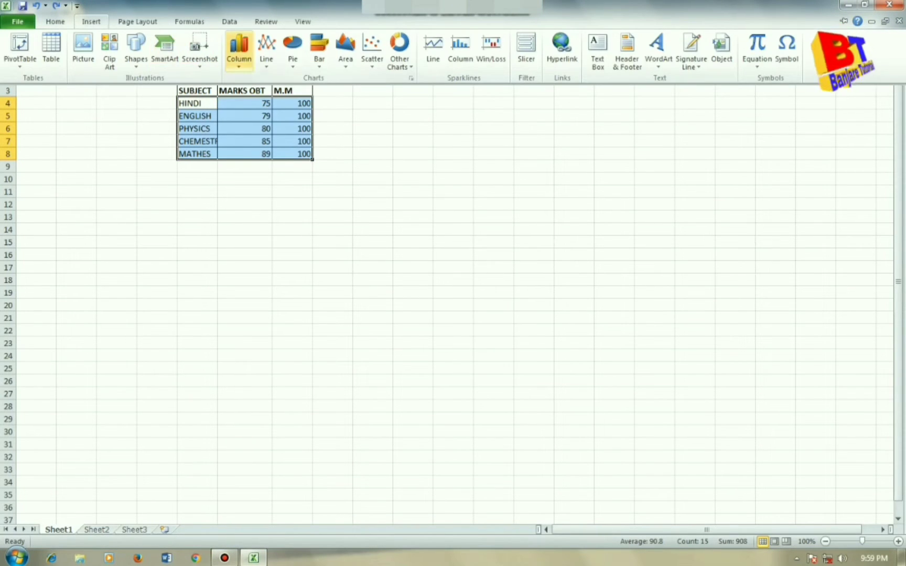
left_click(239, 48)
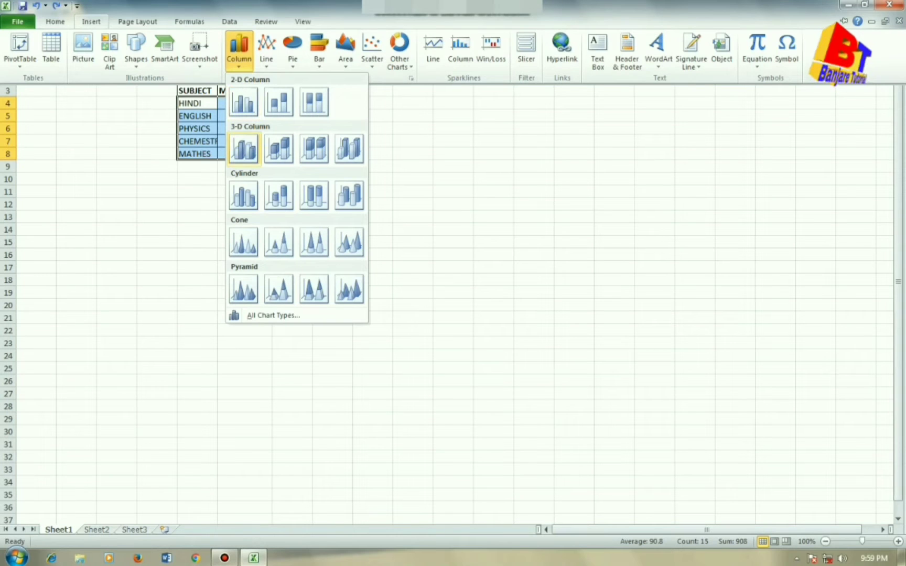
left_click(243, 148)
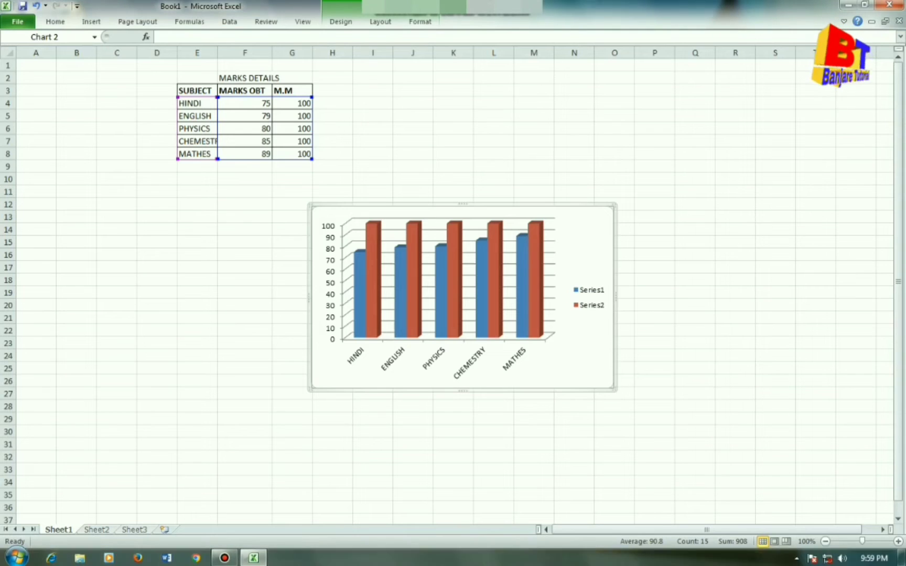
Step: Add a chart title to the column chart using the Above Chart placement
left_click(380, 22)
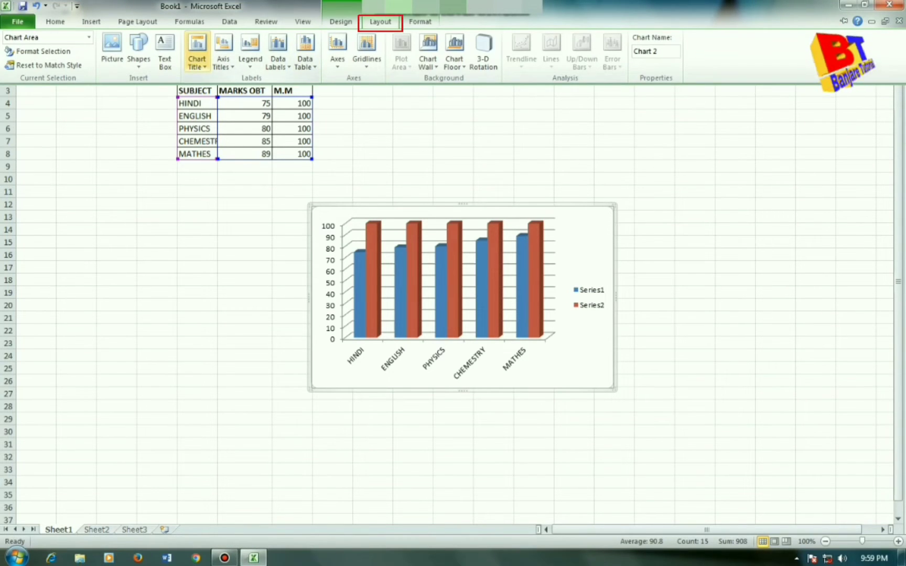
left_click(197, 52)
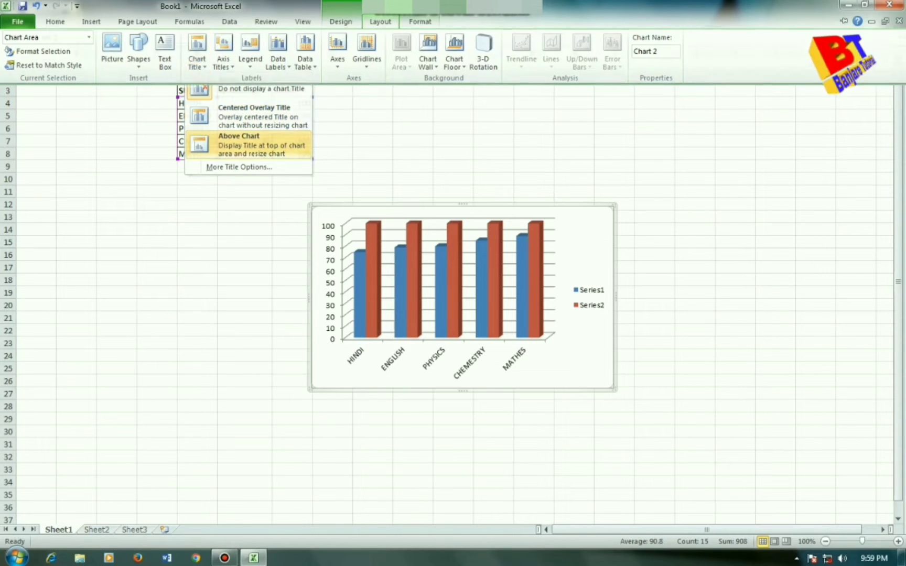
left_click(199, 145)
Step: Replace the placeholder text of the chart title with MARKS DETAILS
double_click(481, 223)
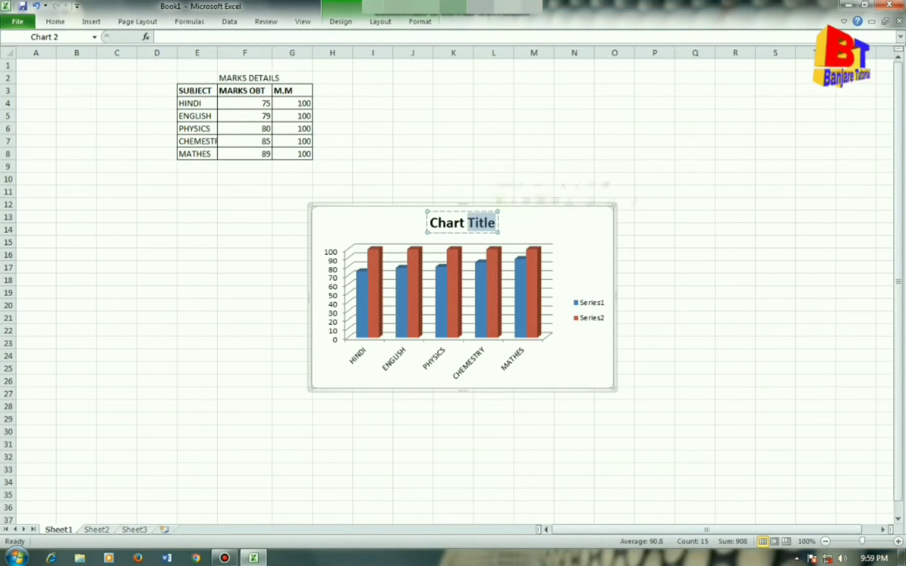
key("BackSpace")
key("BackSpace")
key("BackSpace")
key("BackSpace")
key("BackSpace")
key("BackSpace")
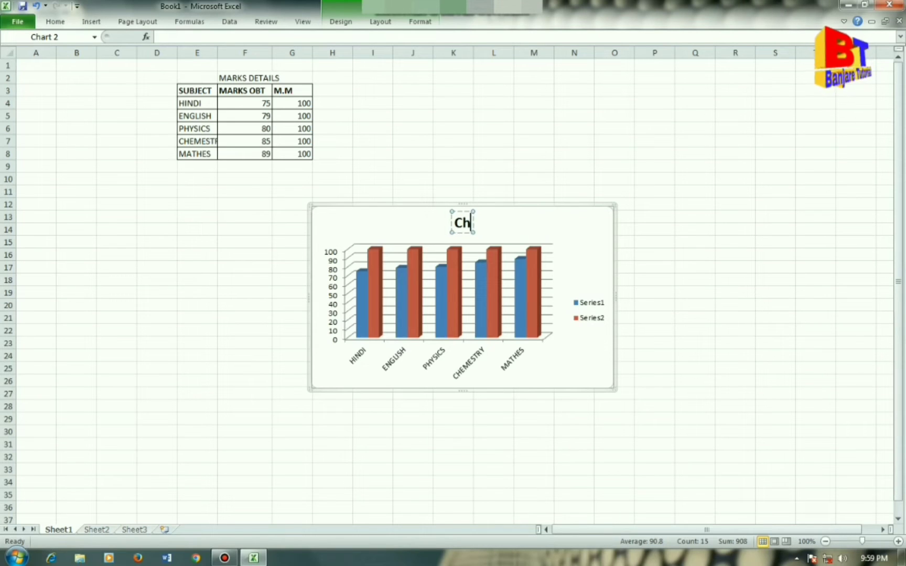
key("BackSpace")
type("m")
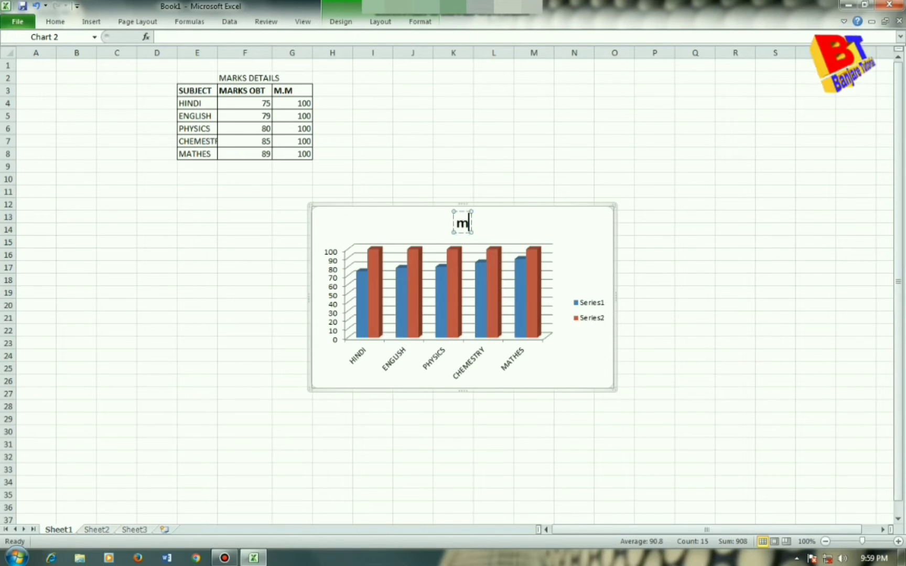
key("BackSpace")
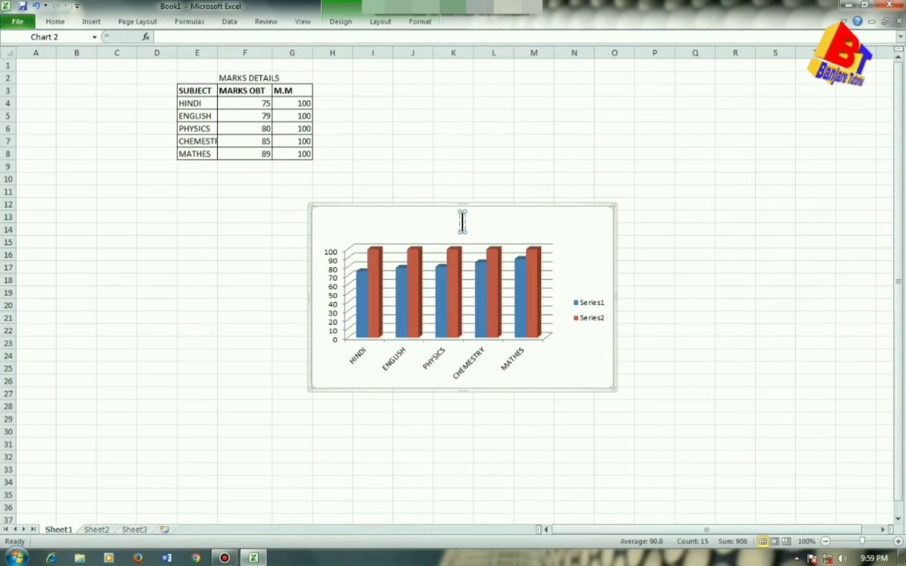
type("MAR")
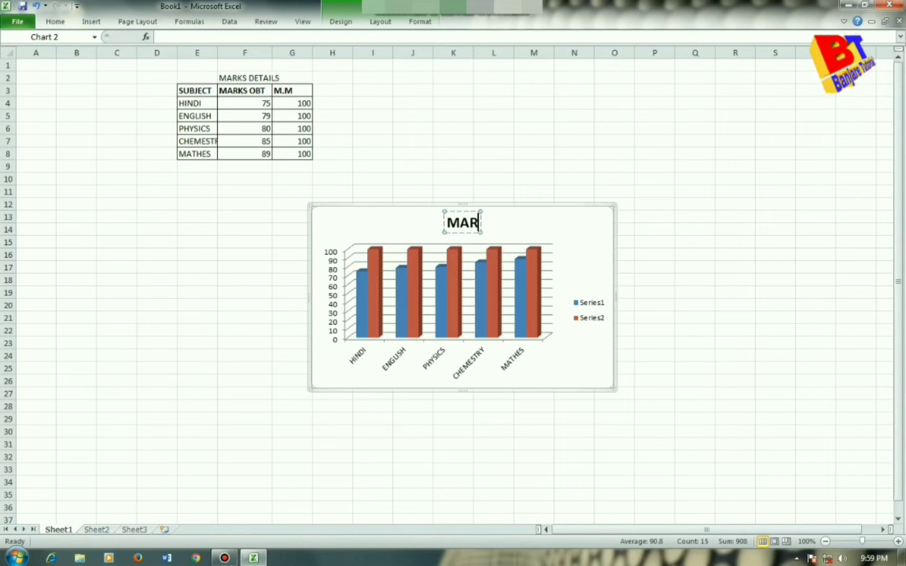
type("KA")
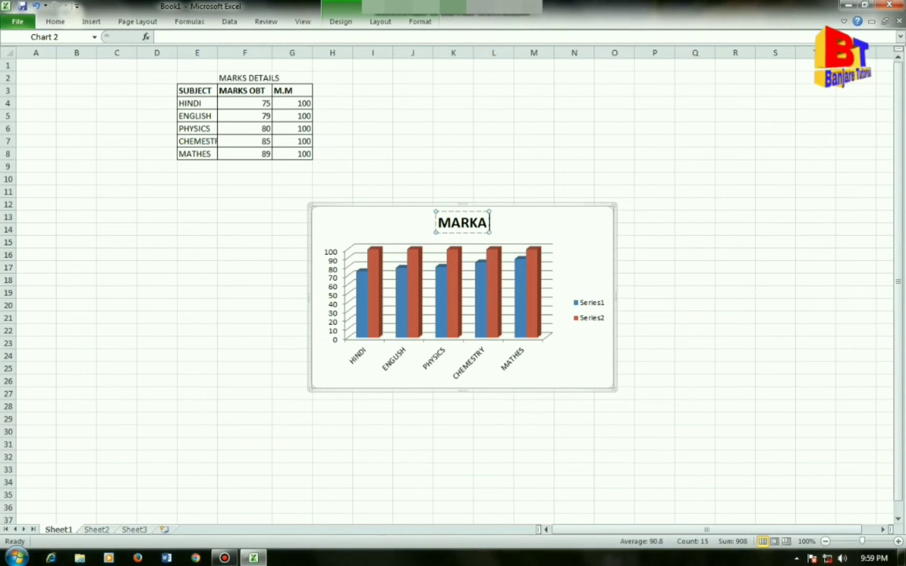
key("BackSpace")
type("A")
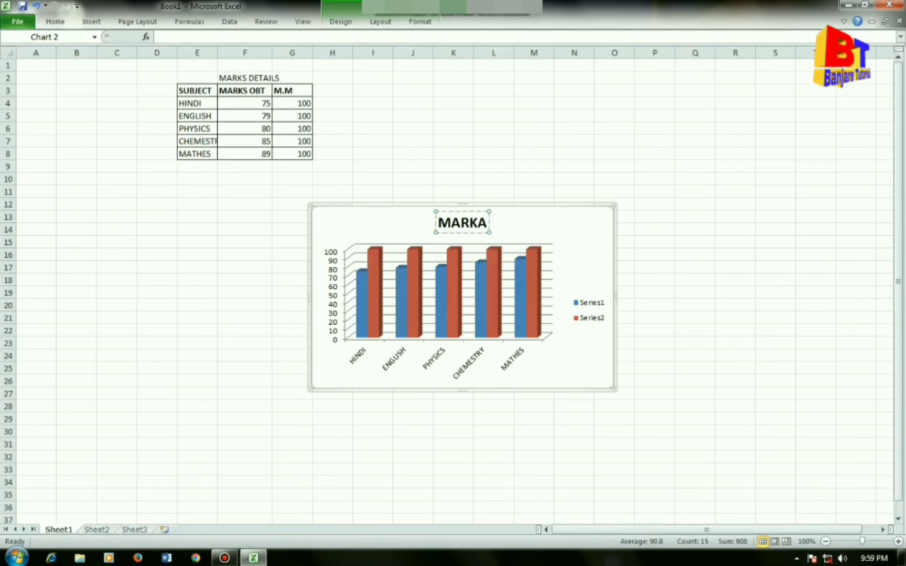
key("BackSpace")
type("S D")
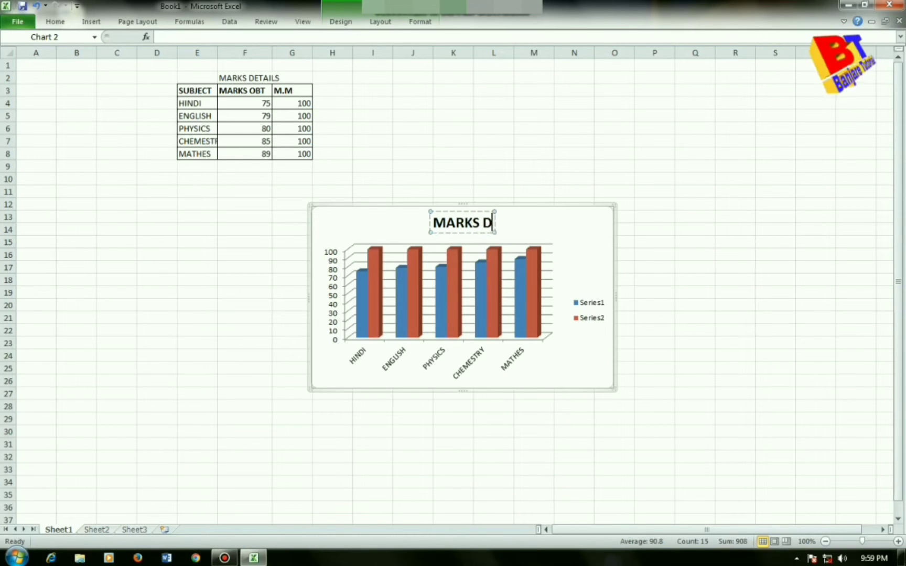
type("ETAILS")
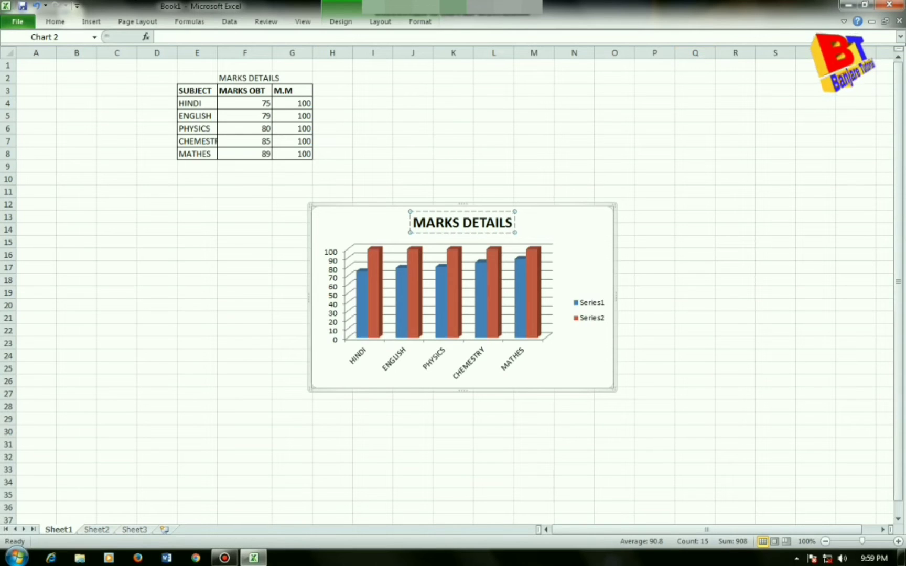
left_click(412, 154)
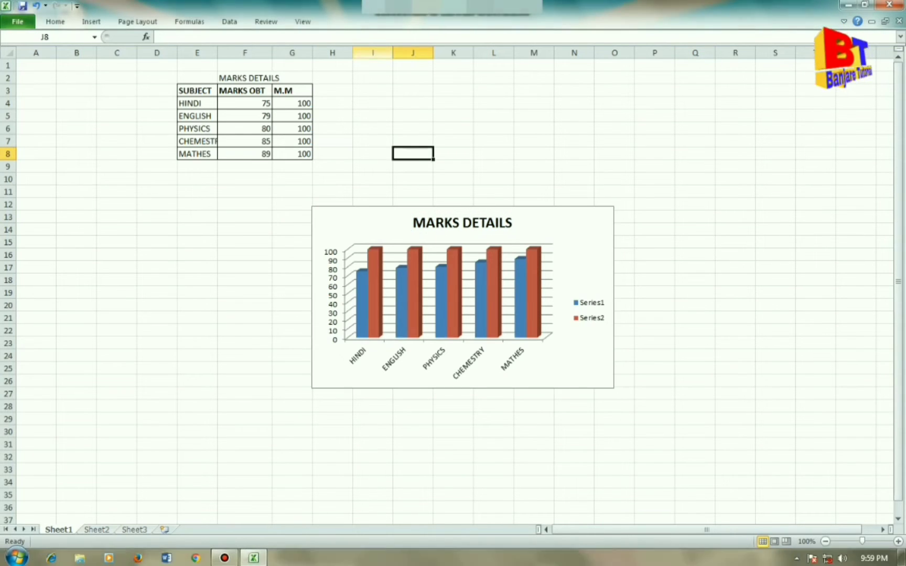
Step: Add a primary horizontal axis title below the axis of the MARKS DETAILS chart
left_click(580, 255)
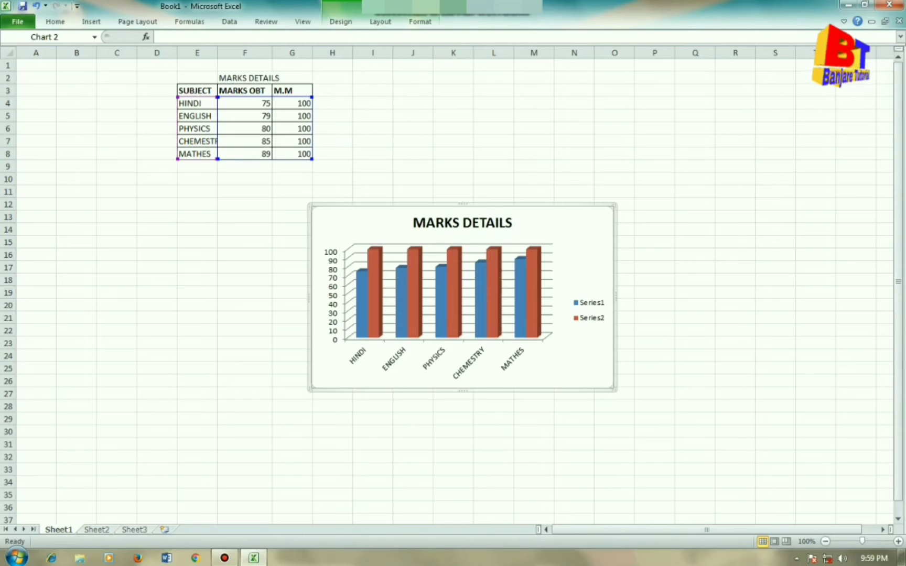
left_click(380, 22)
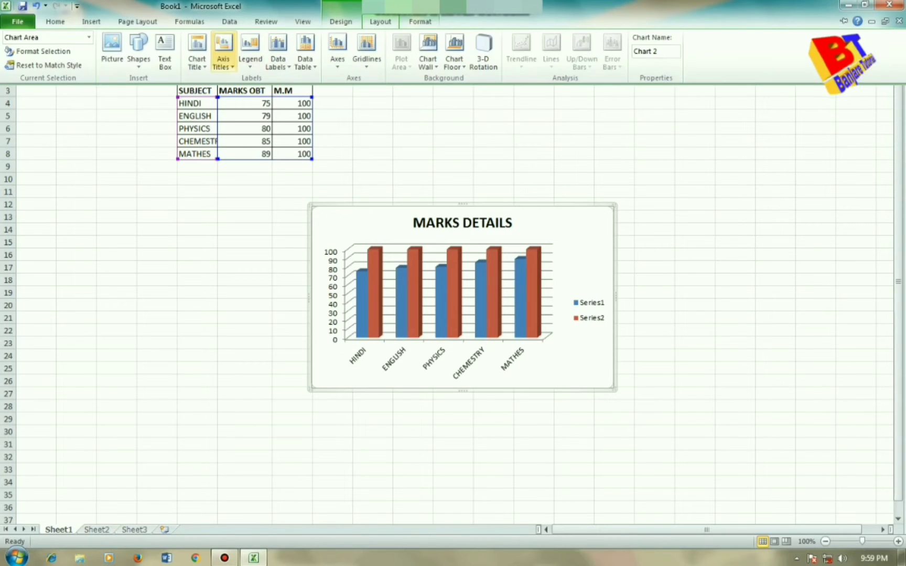
left_click(222, 52)
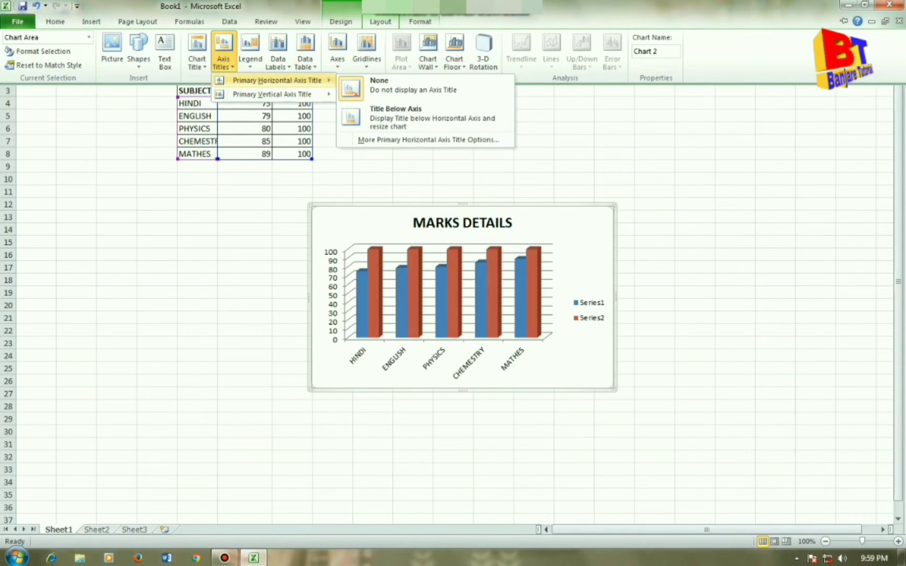
left_click(409, 113)
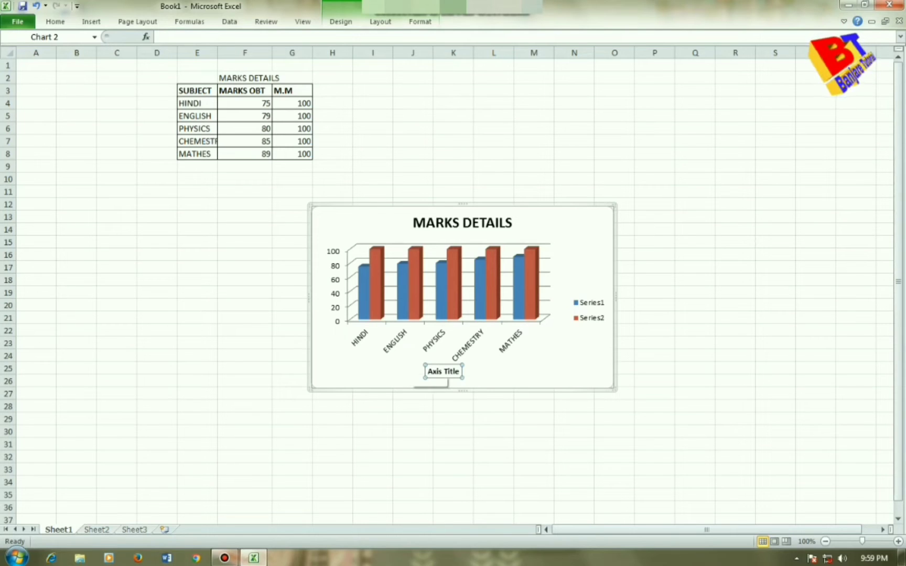
Step: Set the text of the horizontal axis title to NAME OF SUBJECTS
type("S")
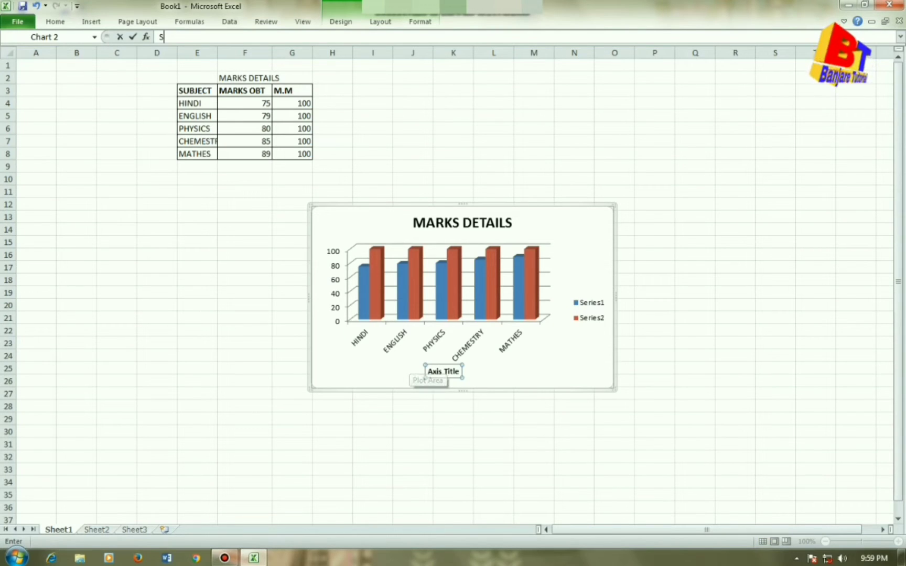
key("Return")
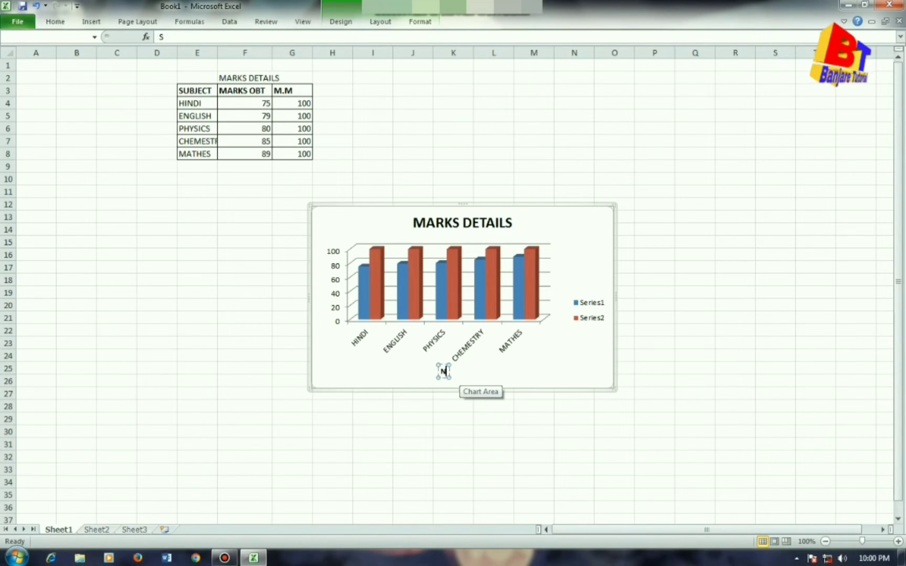
type("AME")
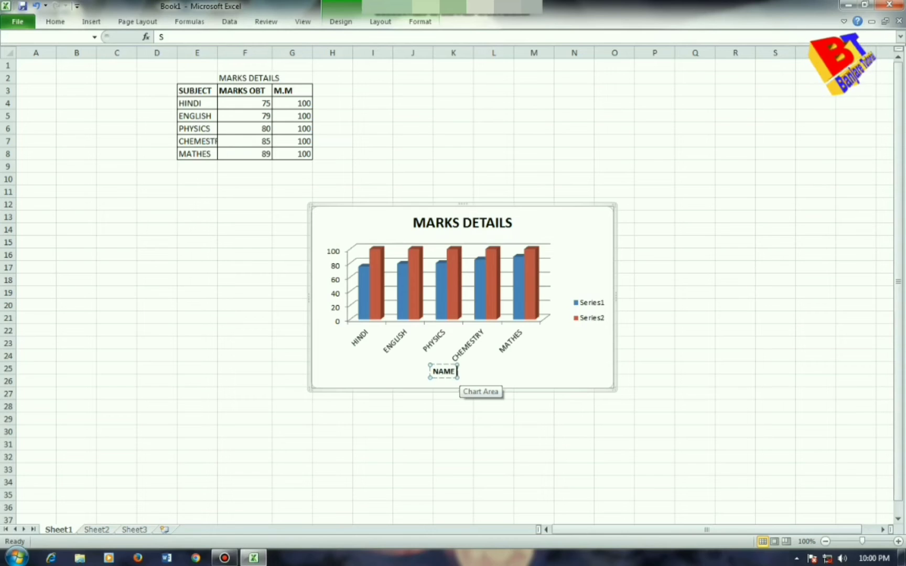
type(" OD SU")
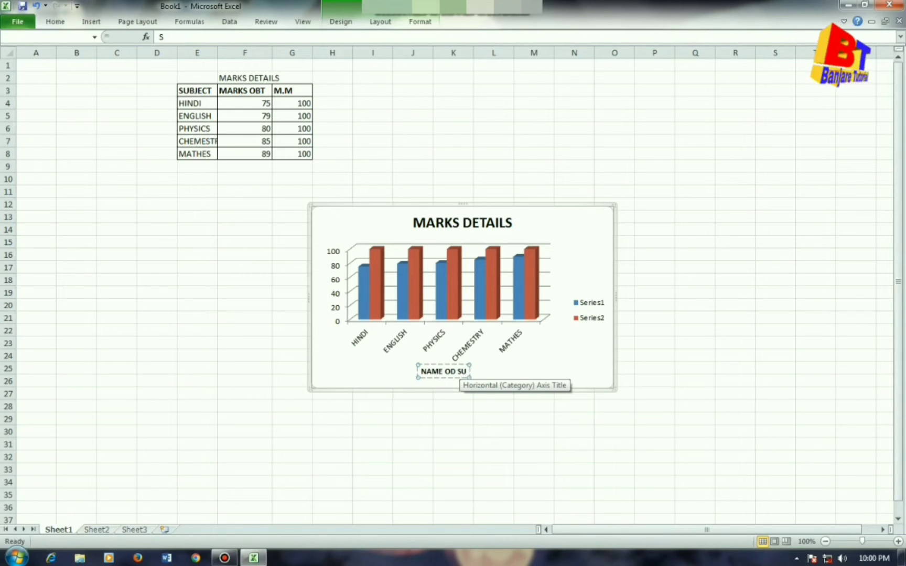
key("BackSpace")
key("BackSpace")
key("BackSpace")
key("BackSpace")
type("D")
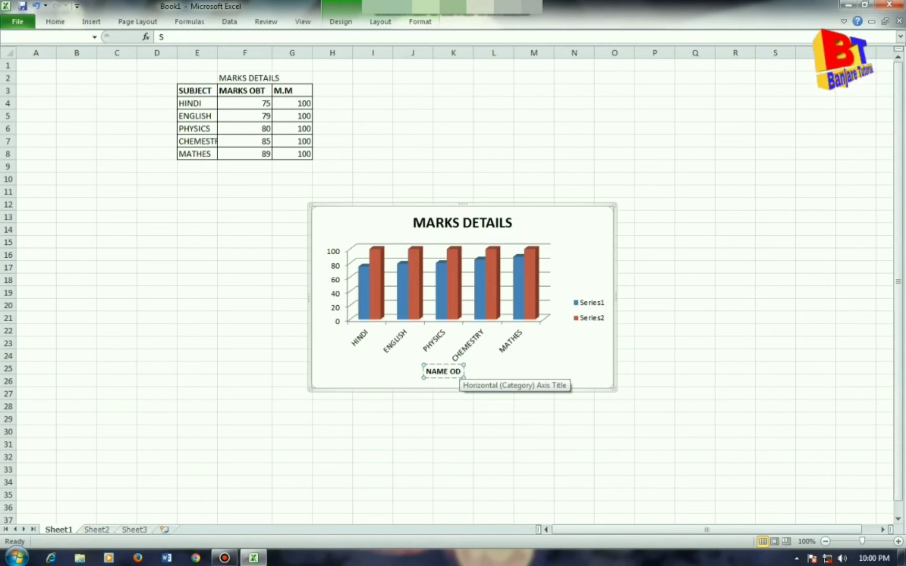
key("BackSpace")
type("F S")
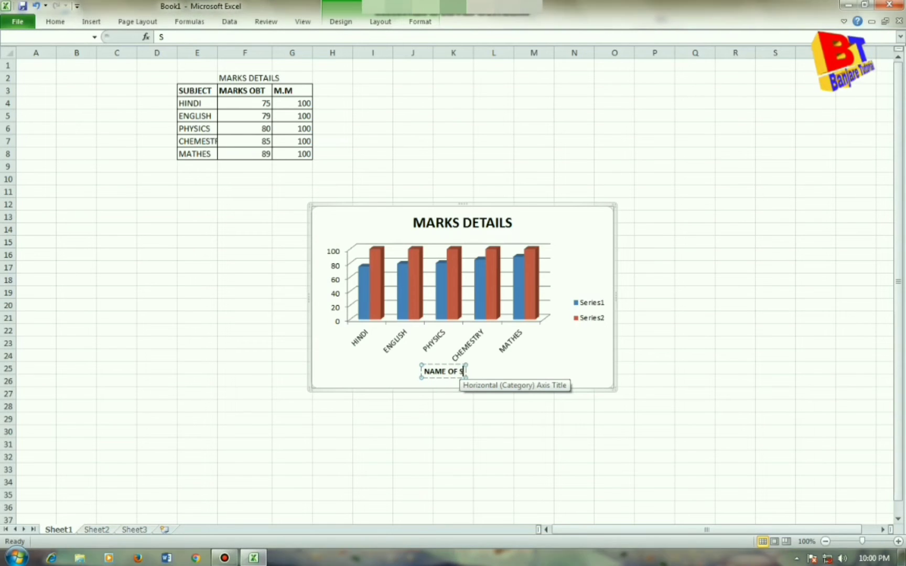
type("U")
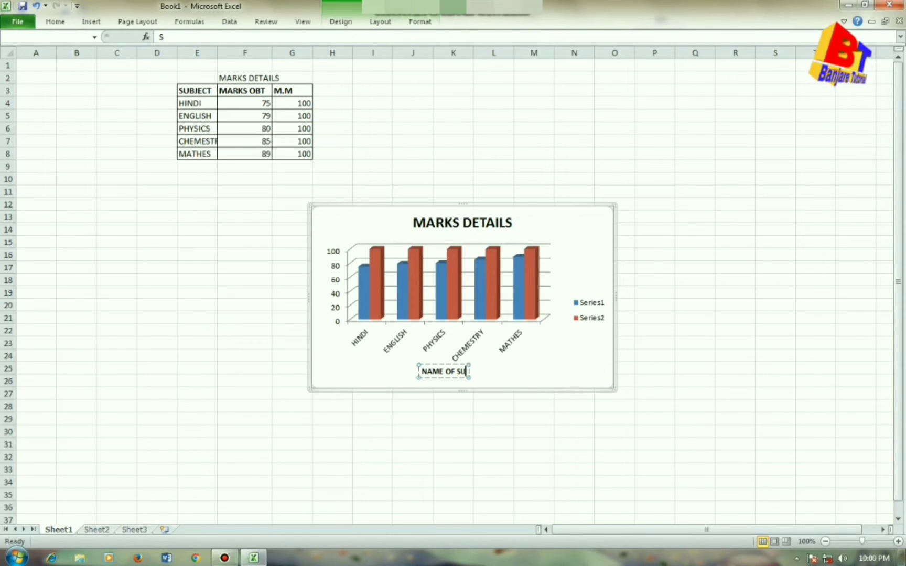
type("BJEC")
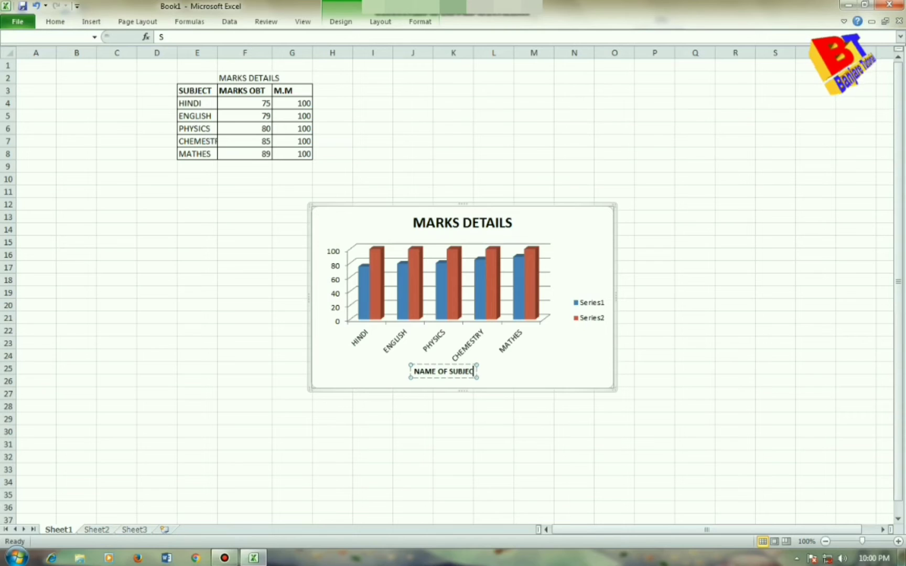
type("TS")
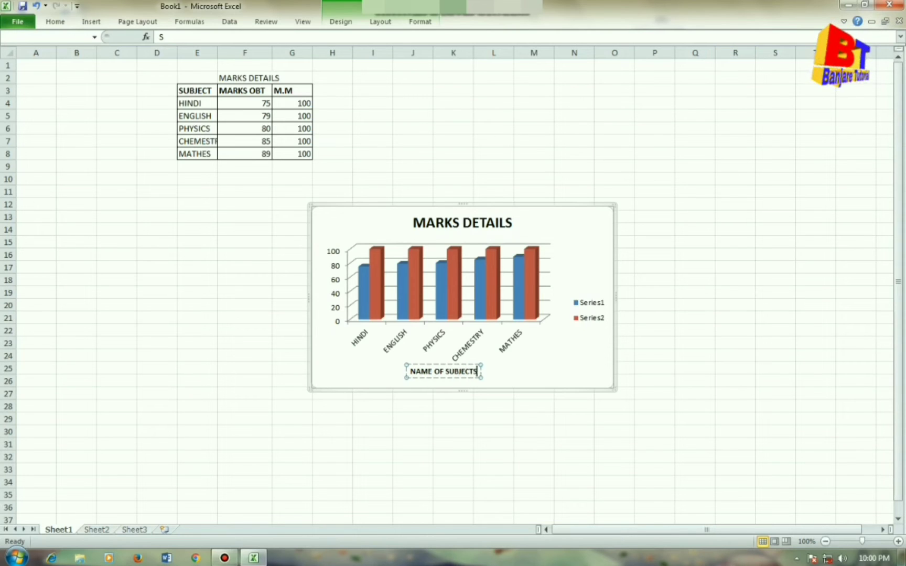
left_click(453, 141)
Step: Add a primary vertical axis title to the MARKS DETAILS chart using the Horizontal Title option
left_click(572, 246)
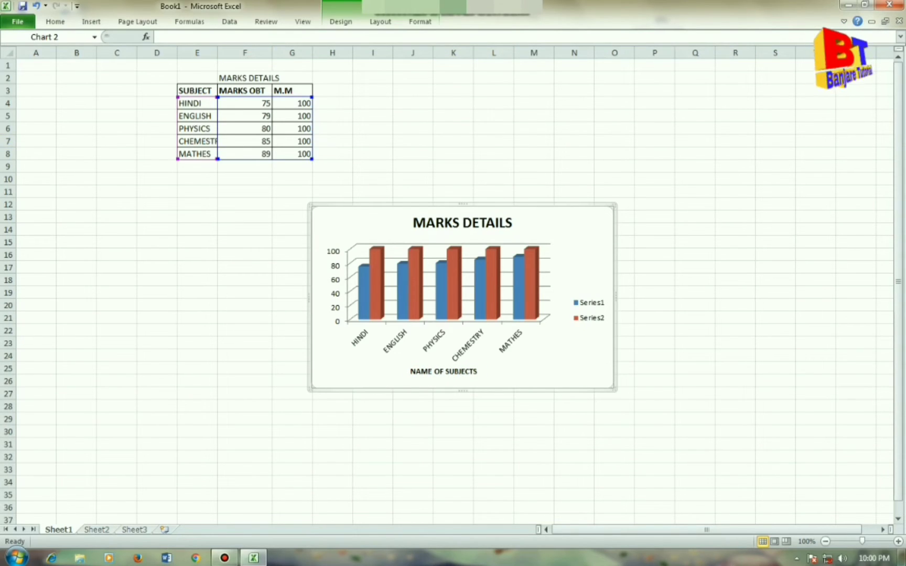
left_click(380, 22)
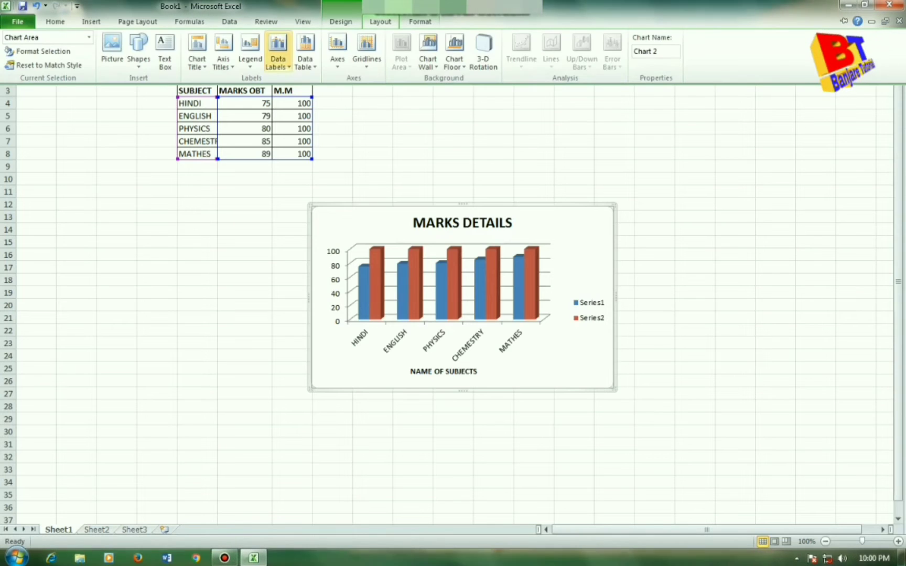
left_click(222, 55)
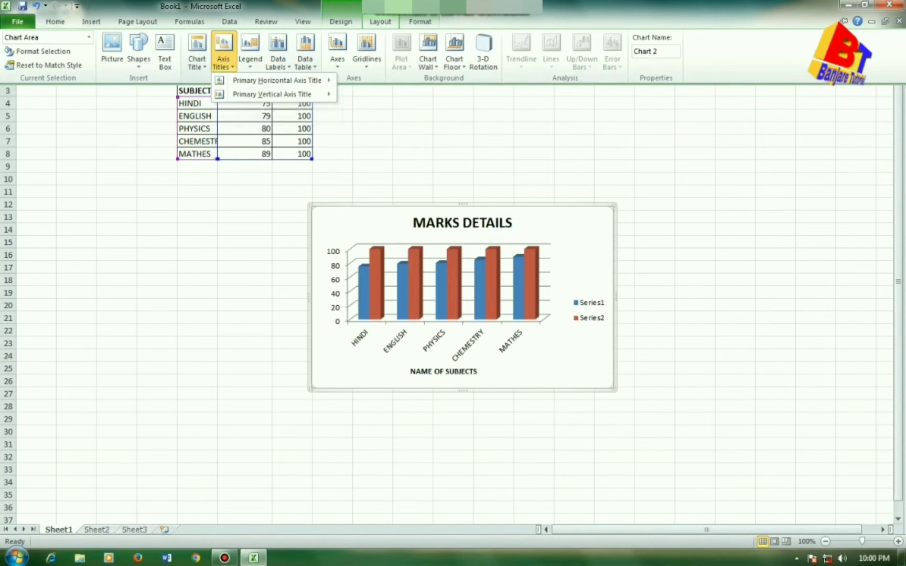
mouse_move(273, 94)
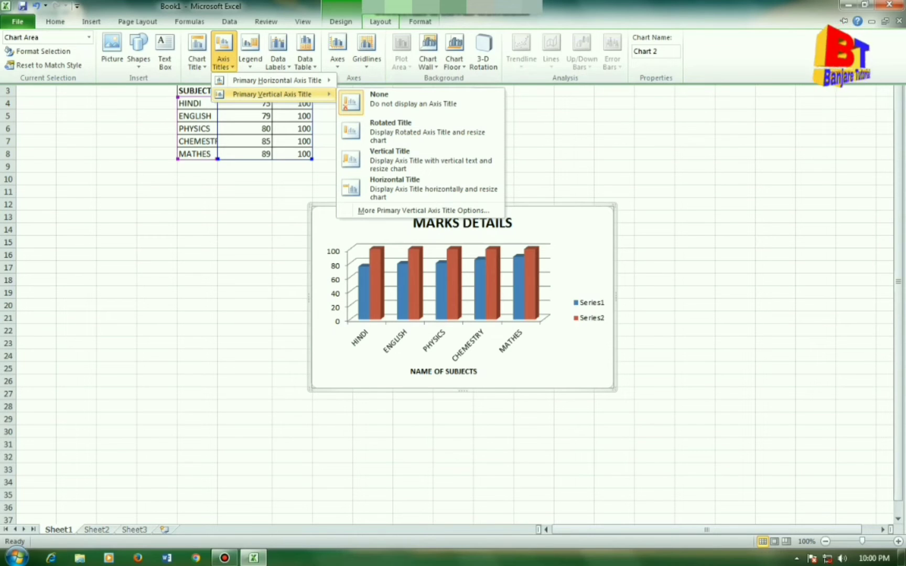
left_click(398, 187)
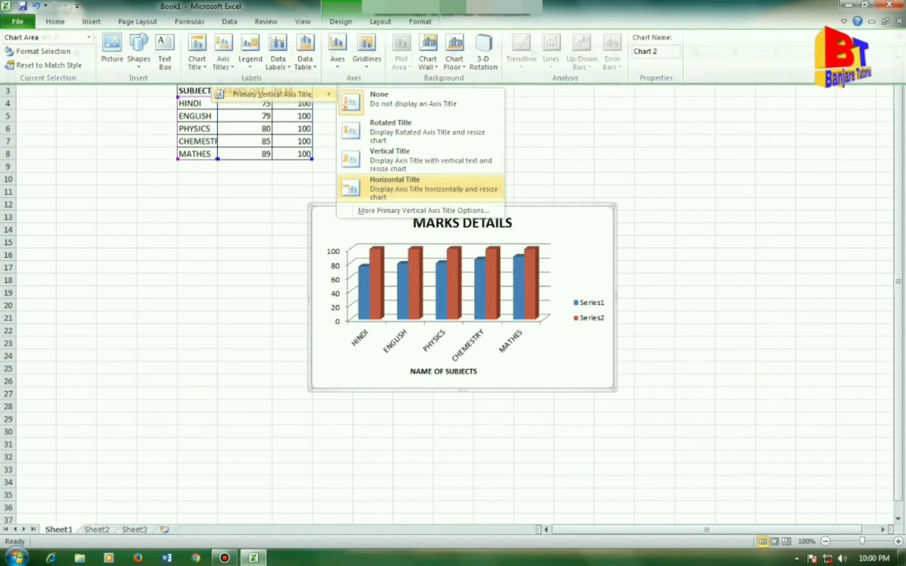
Step: Replace the placeholder text of the vertical axis title with MARKS
left_click(360, 286)
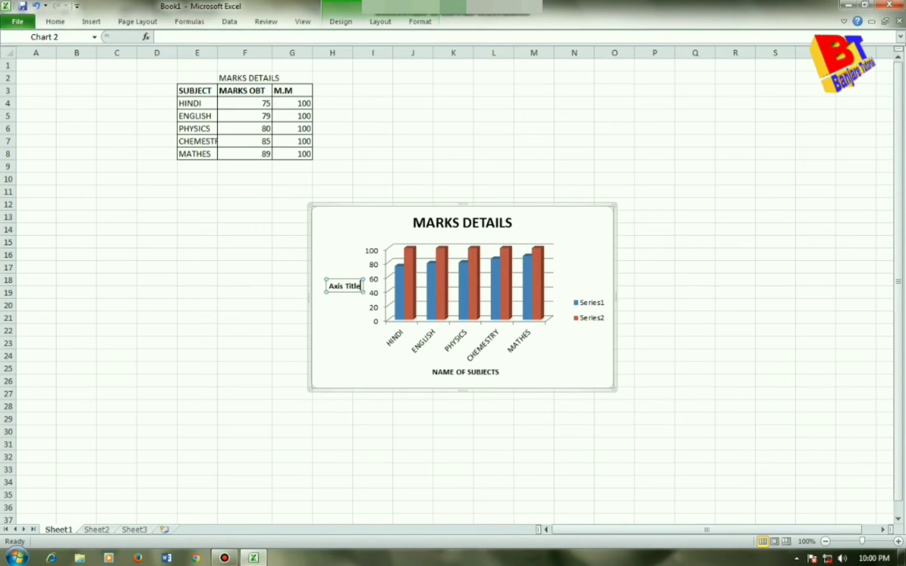
key("BackSpace")
key("BackSpace")
key("BackSpace")
key("BackSpace")
key("BackSpace")
key("BackSpace")
key("BackSpace")
key("BackSpace")
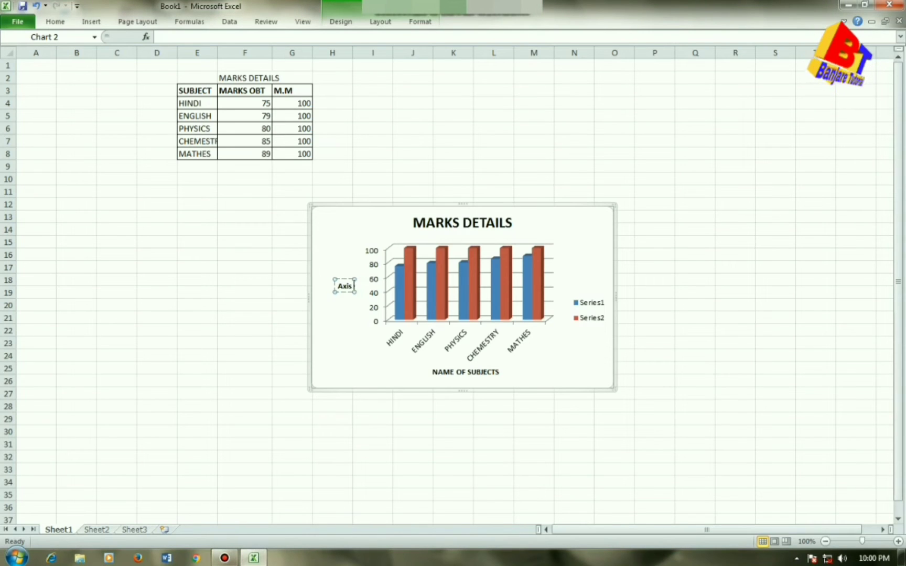
key("BackSpace")
key("BackSpace")
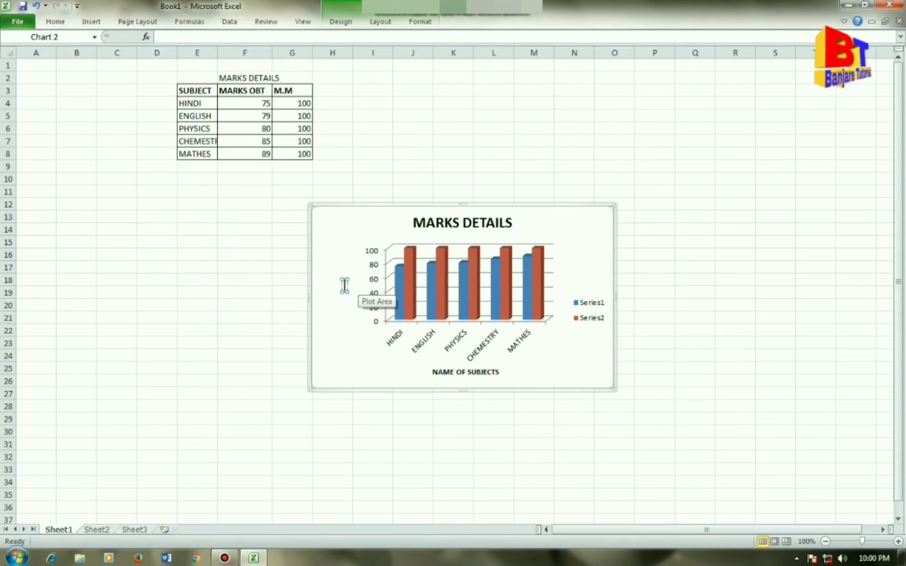
type("MA")
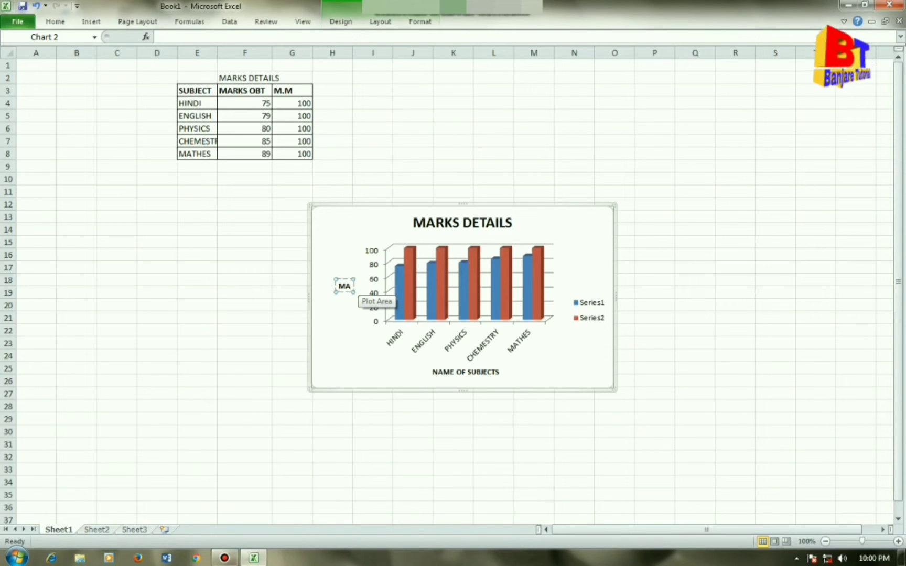
type("RKS")
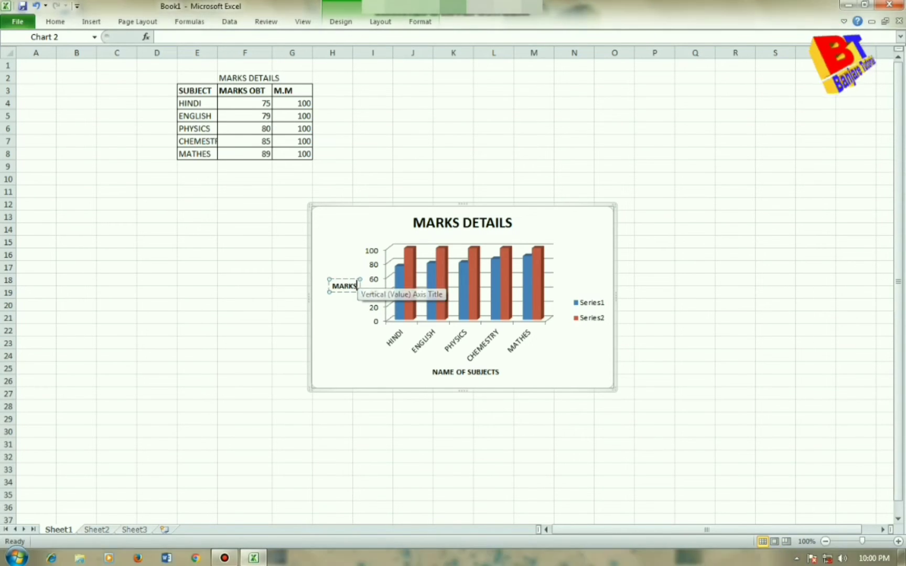
left_click(344, 330)
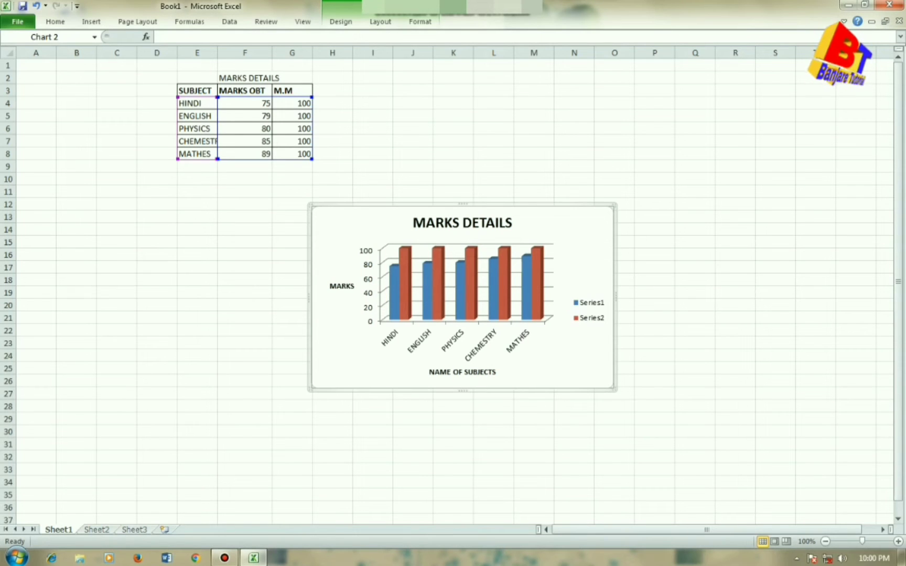
Step: Apply the Show Legend at Right placement to the chart's legend
left_click(380, 22)
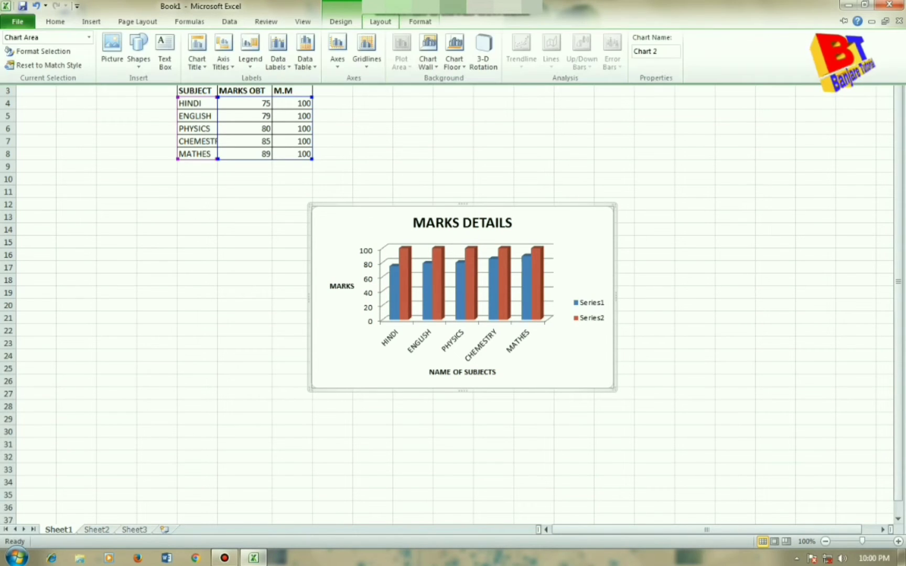
left_click(250, 53)
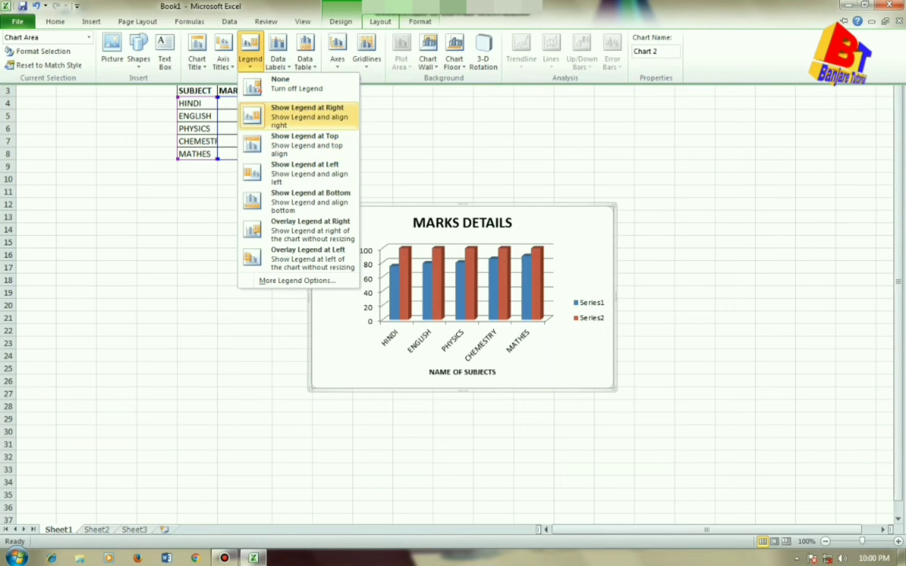
left_click(308, 116)
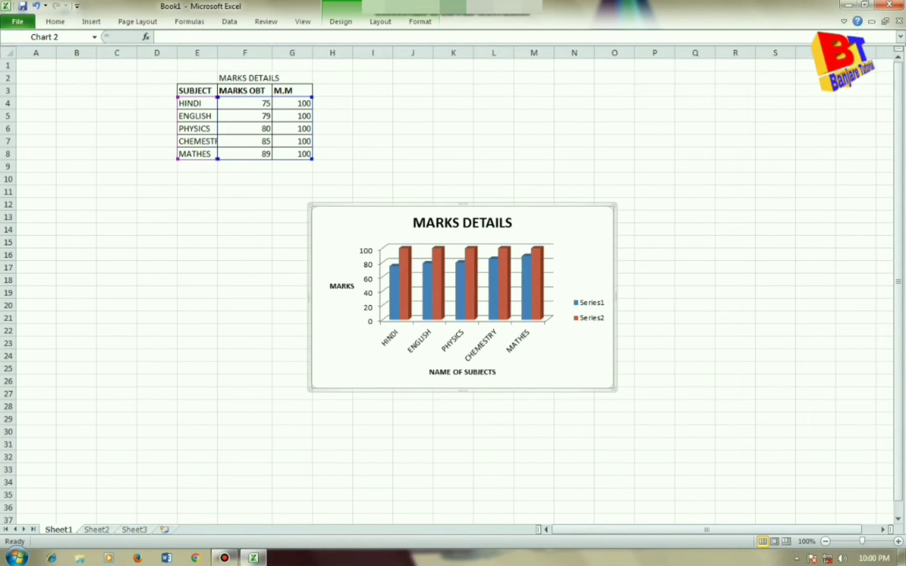
Step: Try deleting the Series1 entry from the chart legend and undo the deletion
left_click(592, 303)
double_click(593, 303)
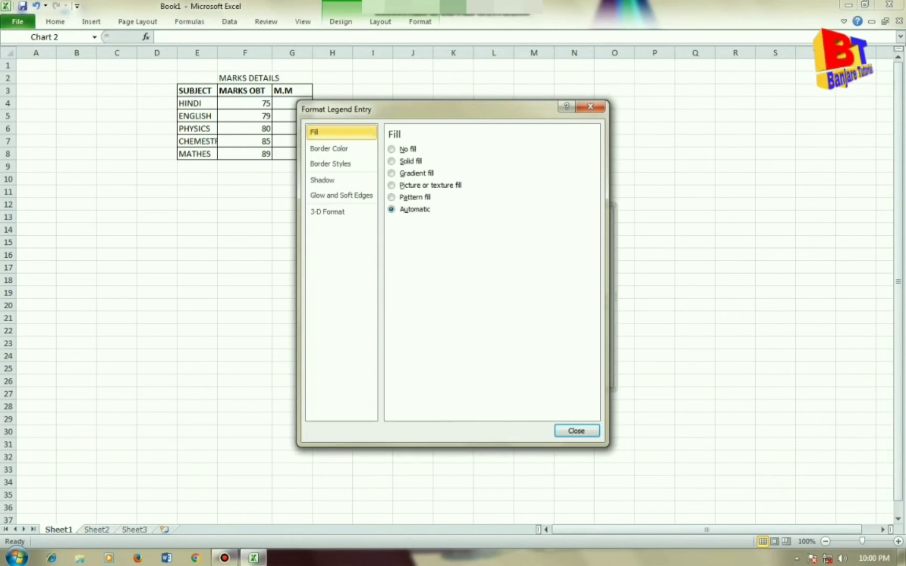
left_click(590, 107)
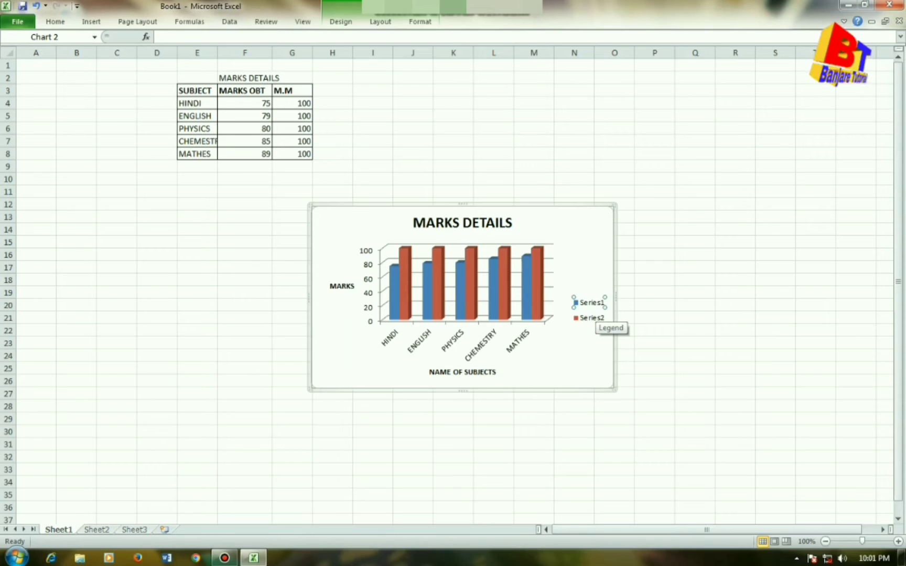
key("Delete")
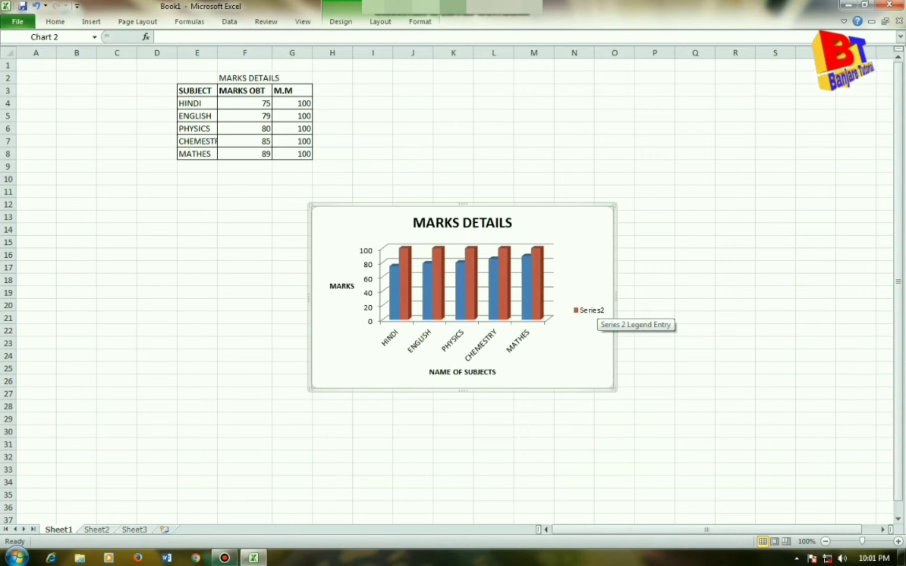
key("ctrl+z")
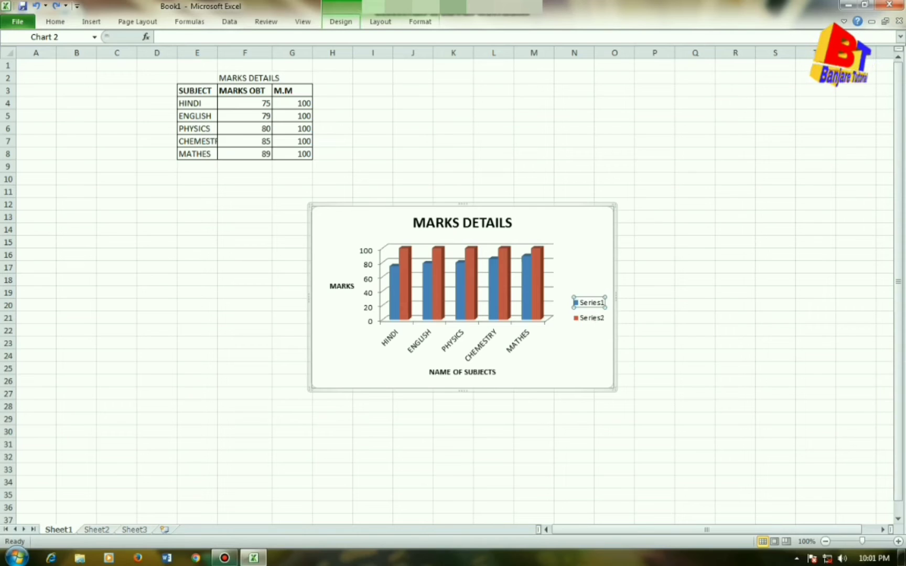
Step: Examine the additional legend formatting options, including the available legend positions, and leave them as they are
left_click(380, 21)
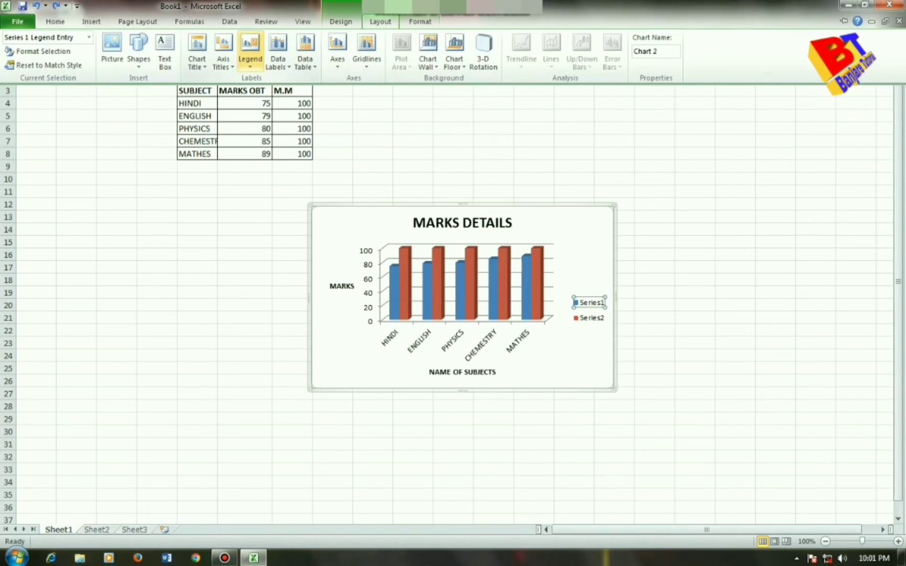
left_click(251, 52)
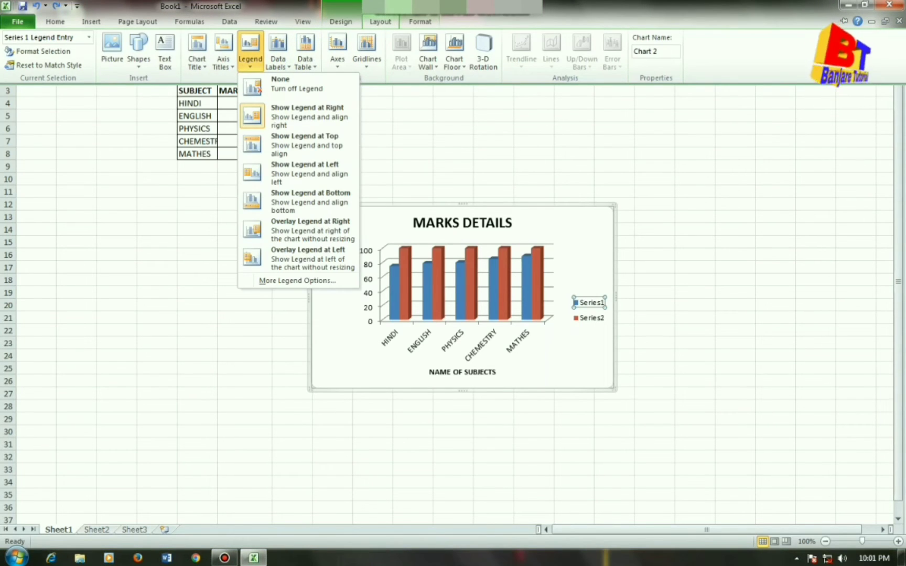
left_click(297, 280)
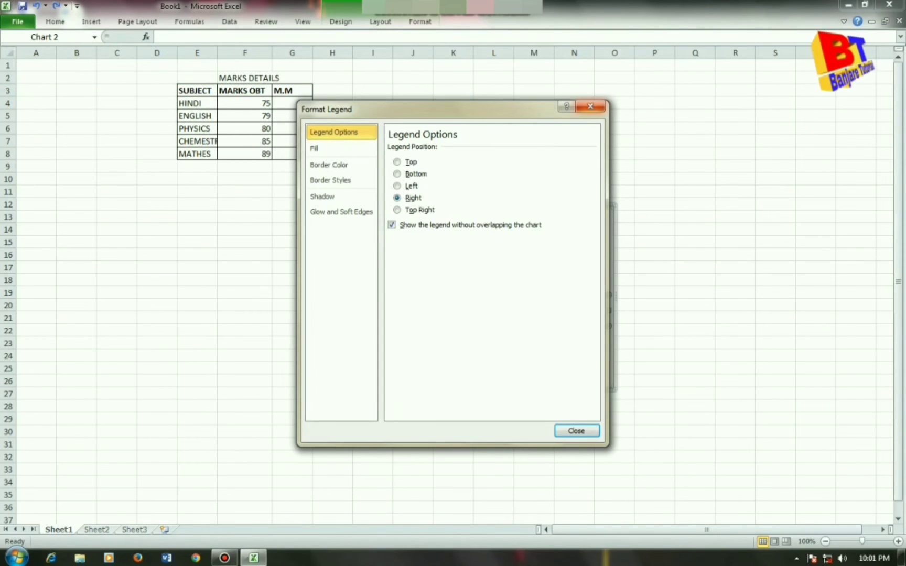
left_click(590, 106)
Step: Show data labels on the columns of the MARKS DETAILS chart
left_click(380, 22)
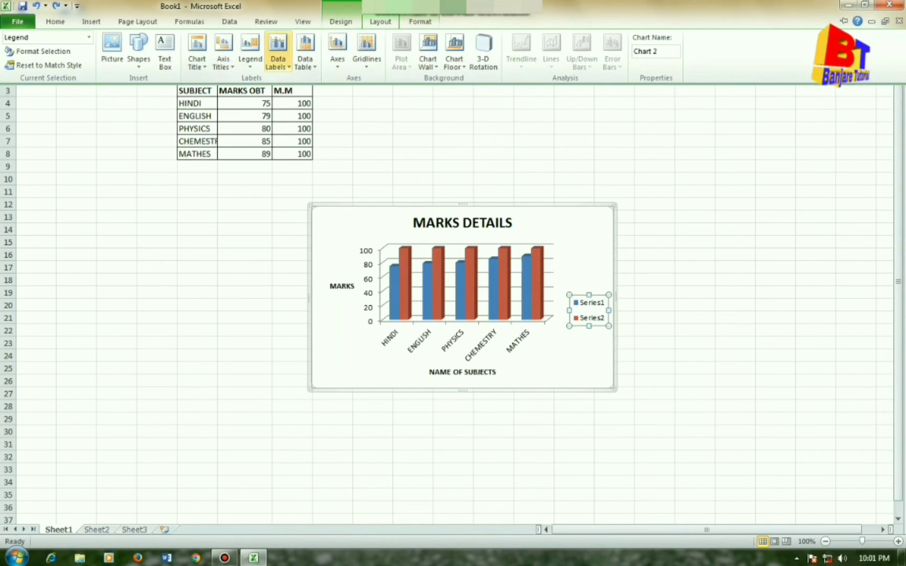
left_click(277, 60)
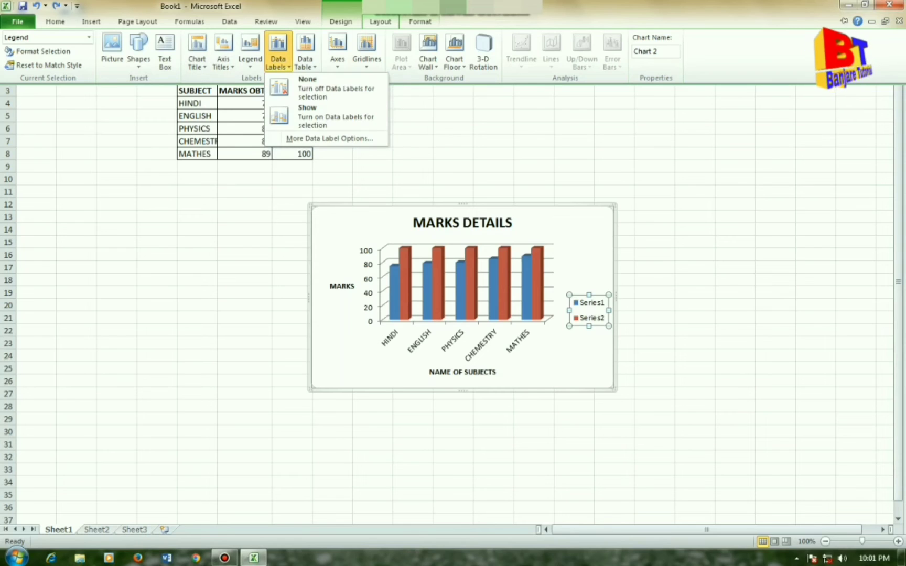
left_click(325, 116)
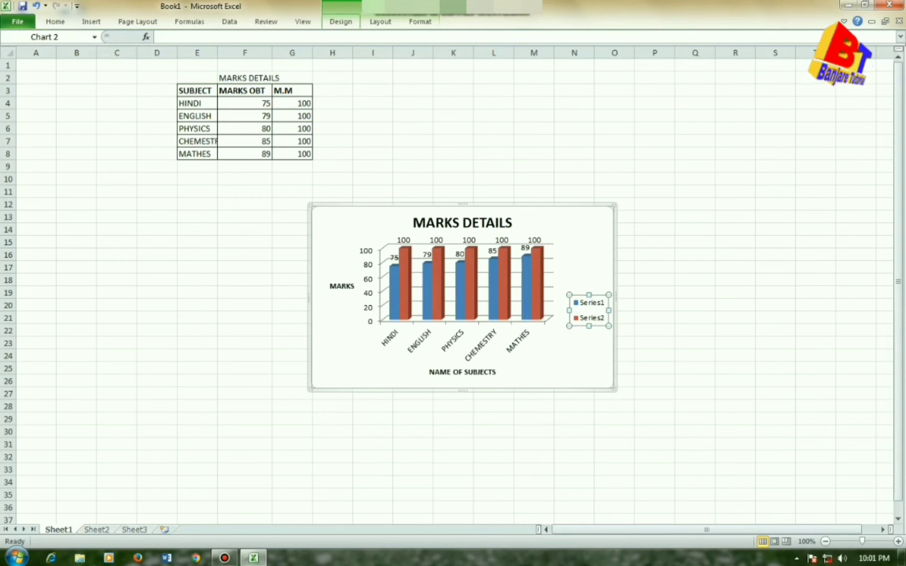
left_click(380, 22)
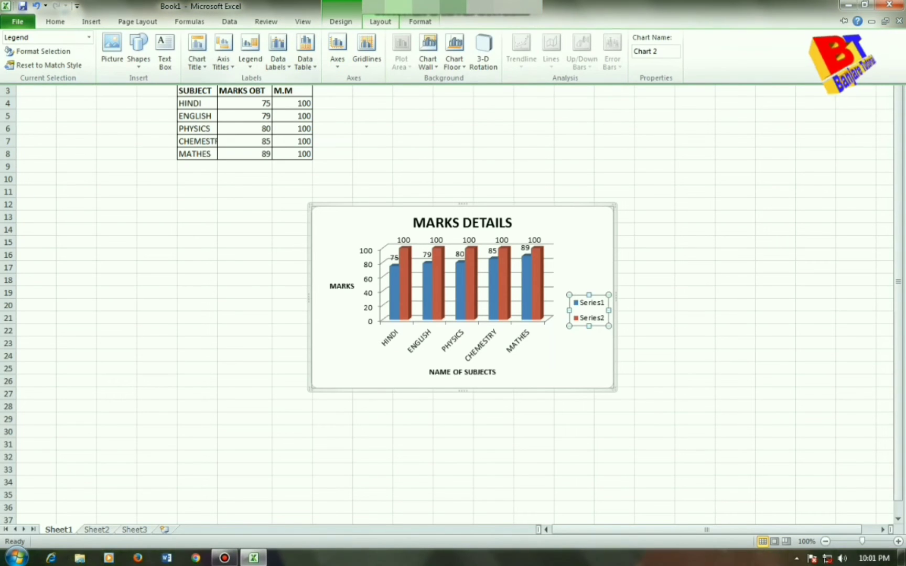
left_click(278, 55)
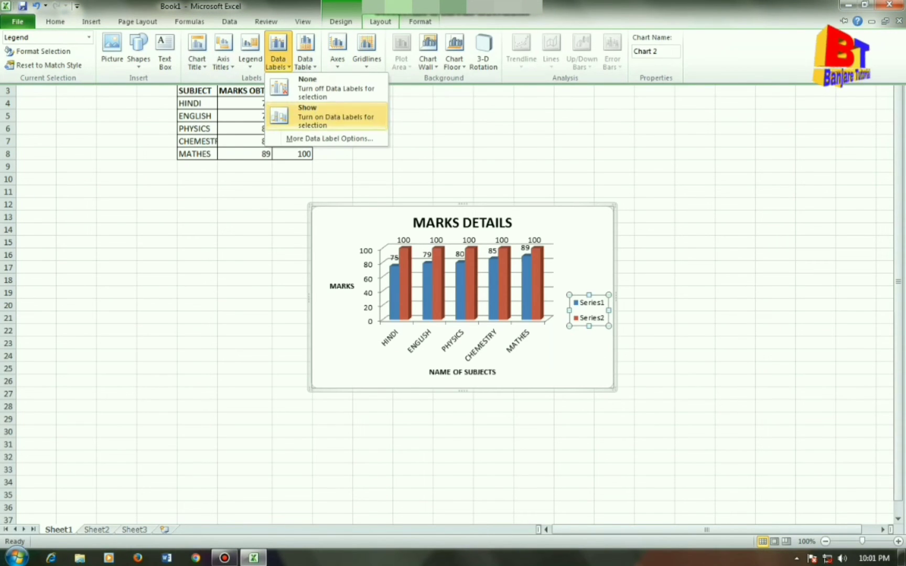
left_click(380, 22)
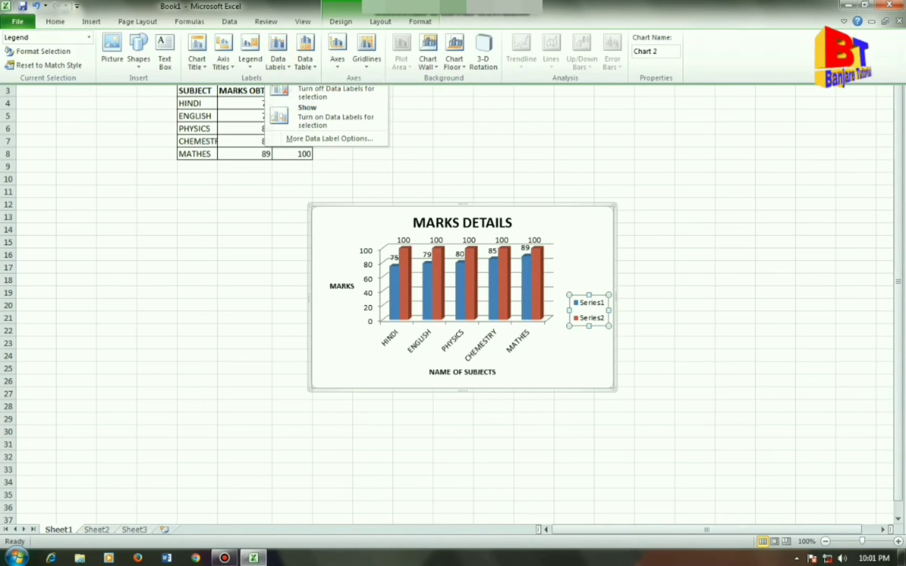
Step: Set the chart's primary horizontal axis to the Show Left to Right Axis option
left_click(381, 22)
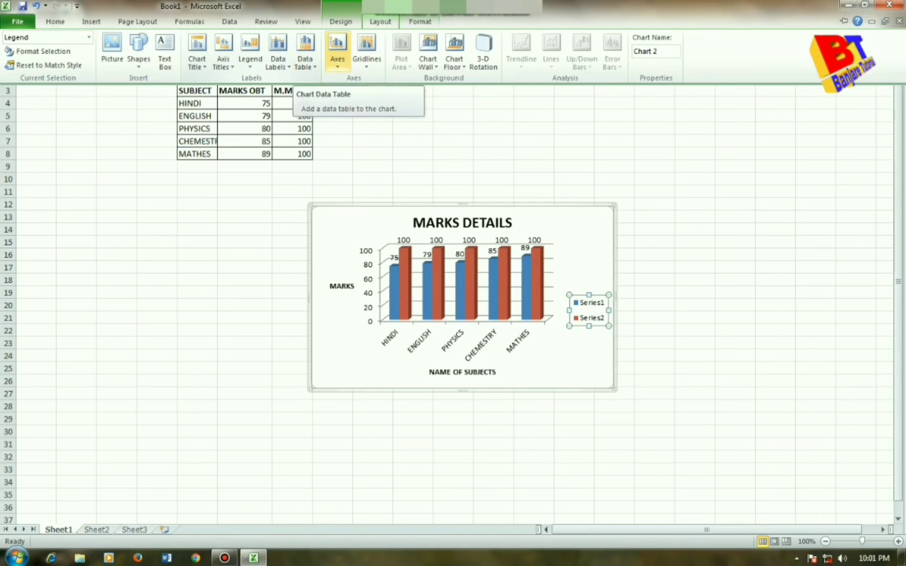
left_click(338, 50)
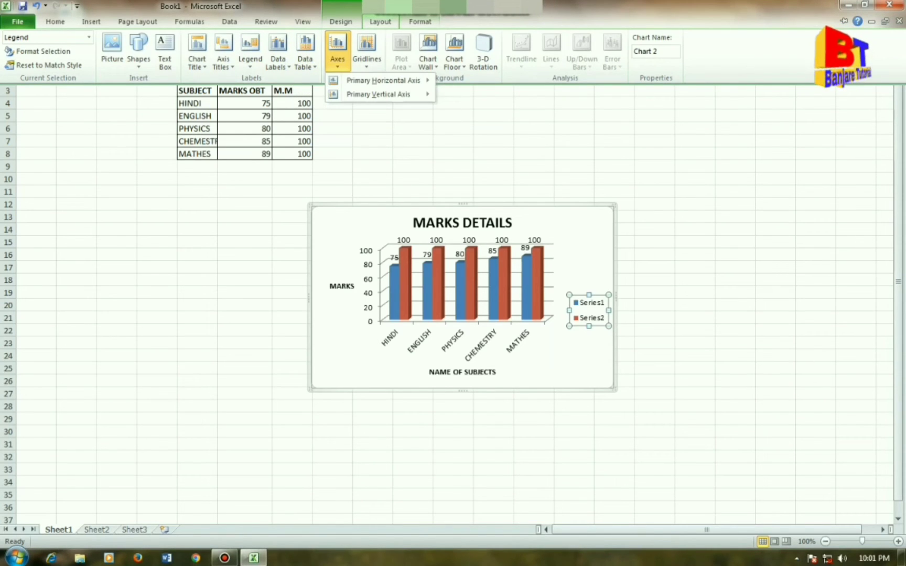
mouse_move(382, 80)
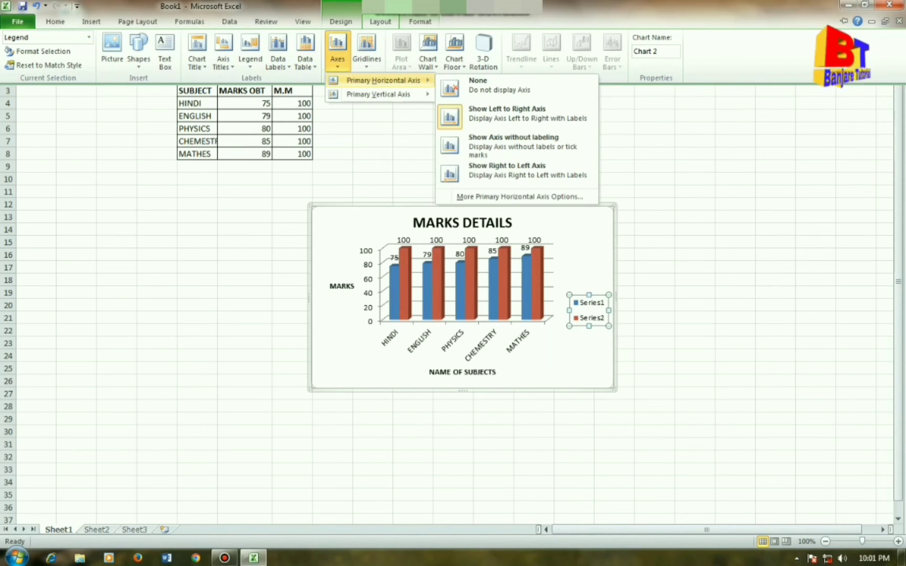
left_click(503, 117)
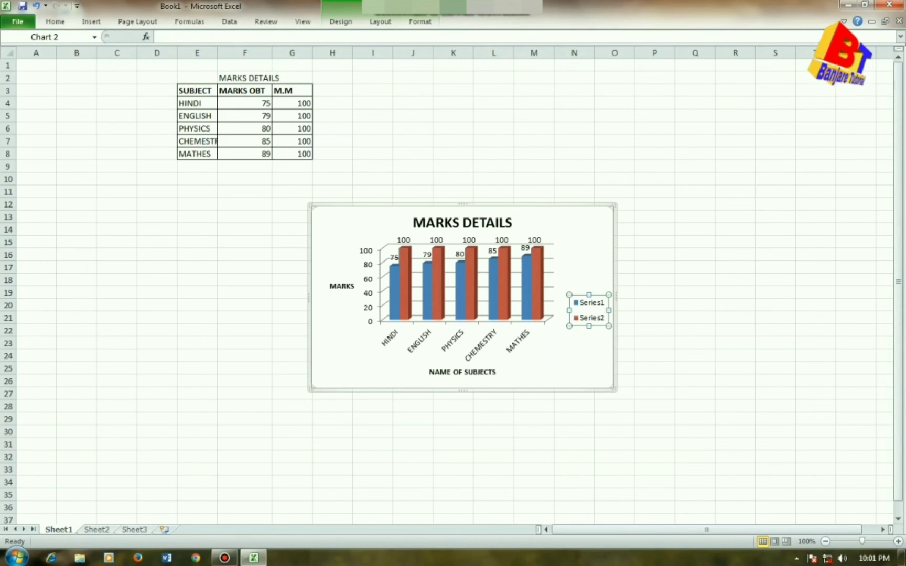
Step: Display minor primary horizontal gridlines on the chart and stretch its lower edge down to about row 30
left_click(381, 21)
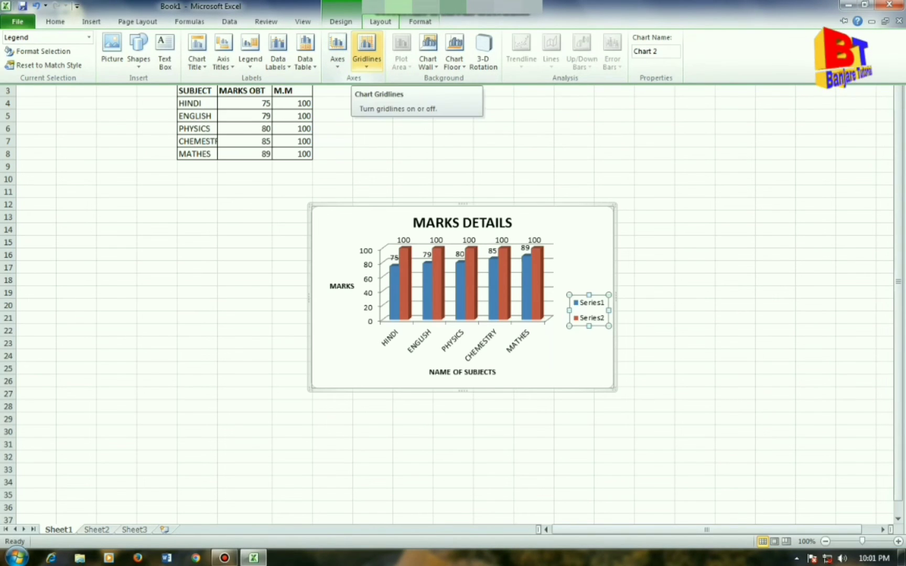
left_click(367, 50)
mouse_move(414, 80)
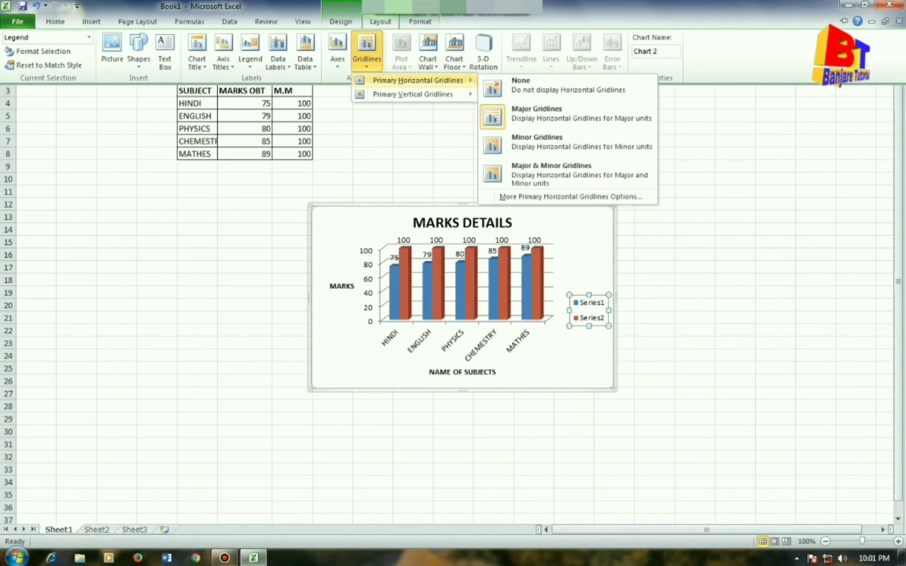
left_click(545, 141)
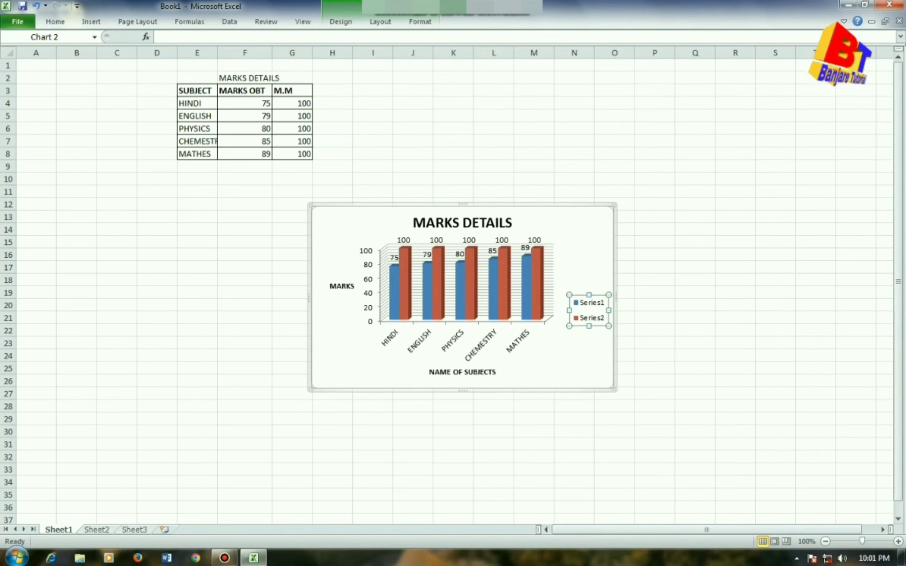
left_click_drag(463, 390, 462, 436)
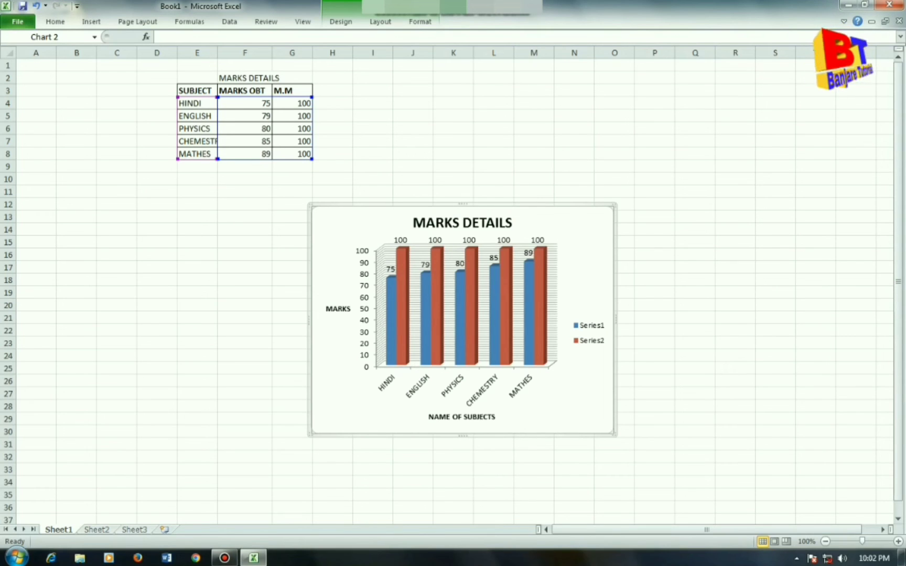
Step: Widen the MARKS DETAILS chart by stretching its right edge to about the middle of column Q
left_click_drag(615, 319, 693, 319)
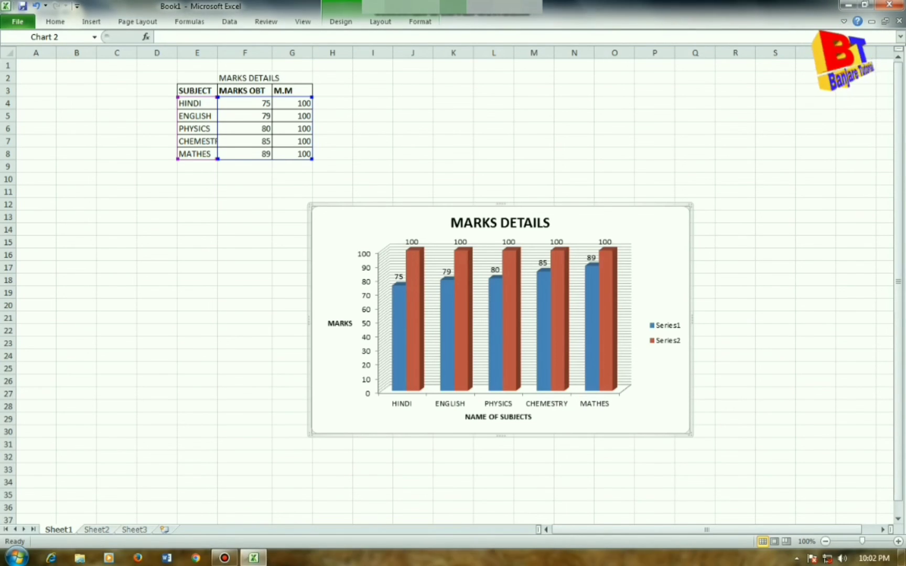
left_click(380, 21)
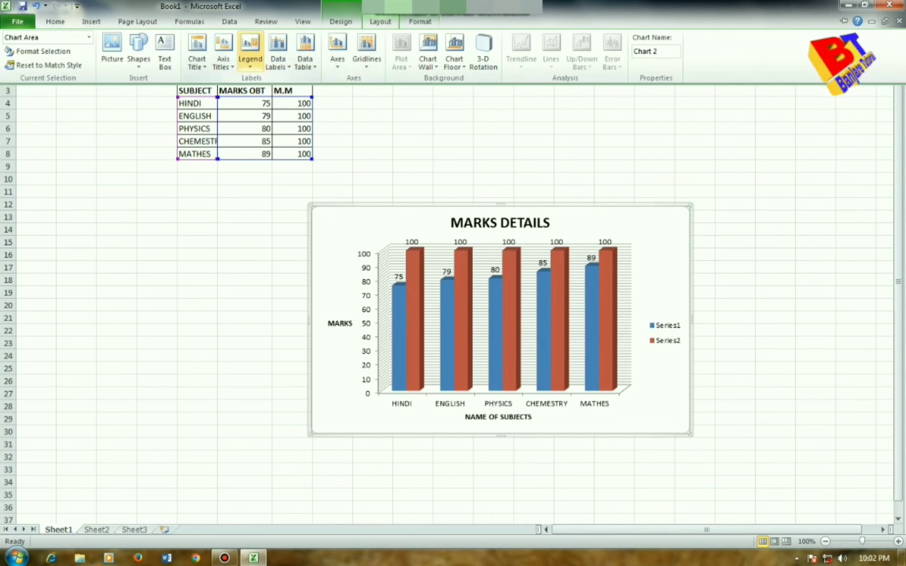
left_click(251, 50)
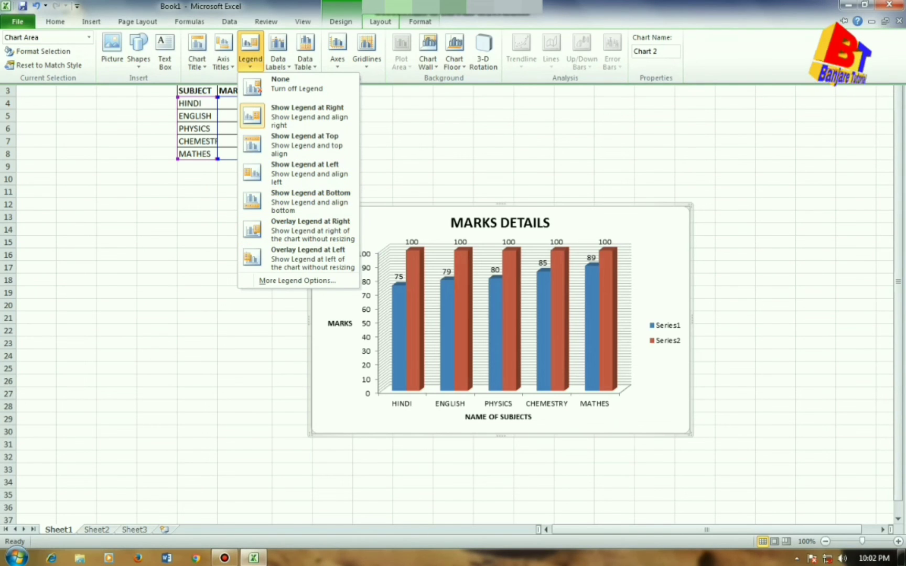
left_click(669, 340)
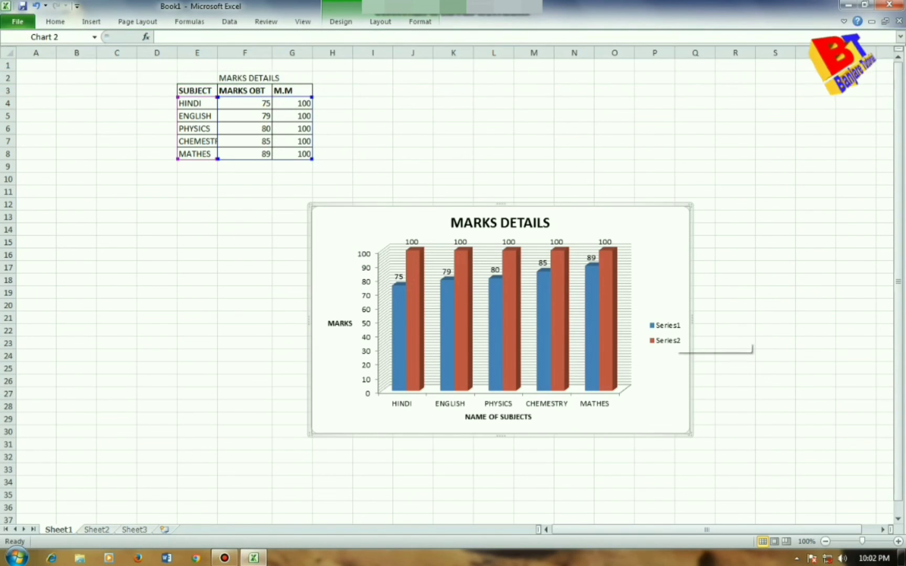
Step: Try deleting the Series1 entry from the chart legend and undo the deletion
left_click(669, 341)
left_click(668, 325)
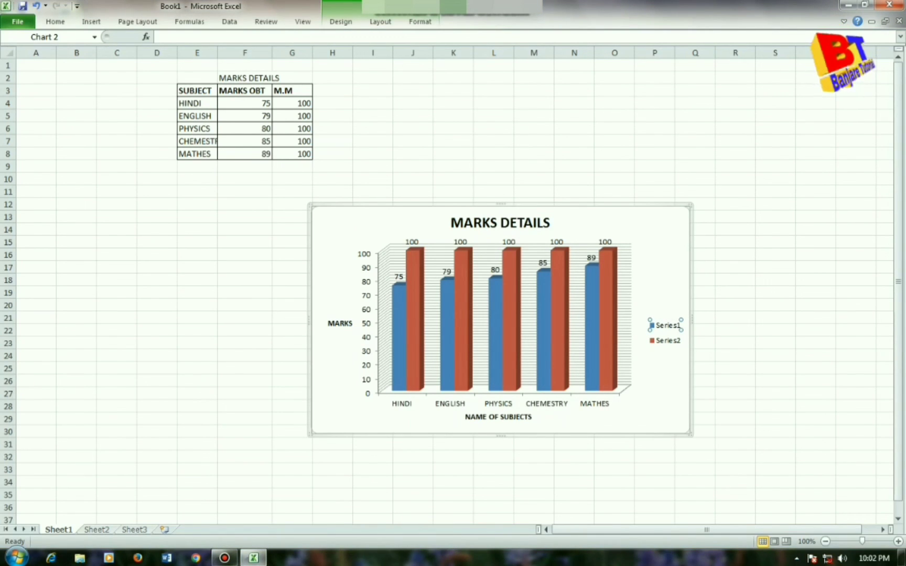
key("Delete")
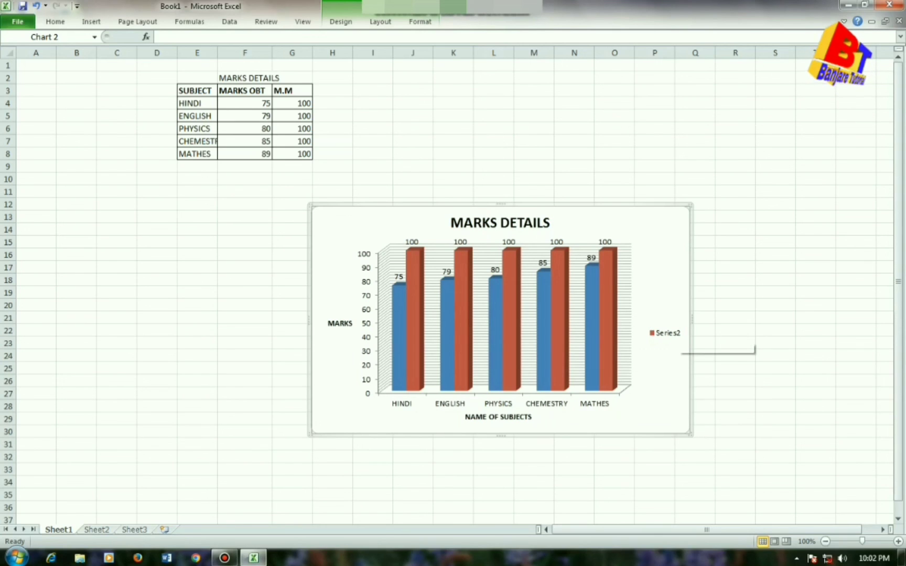
key("ctrl+z")
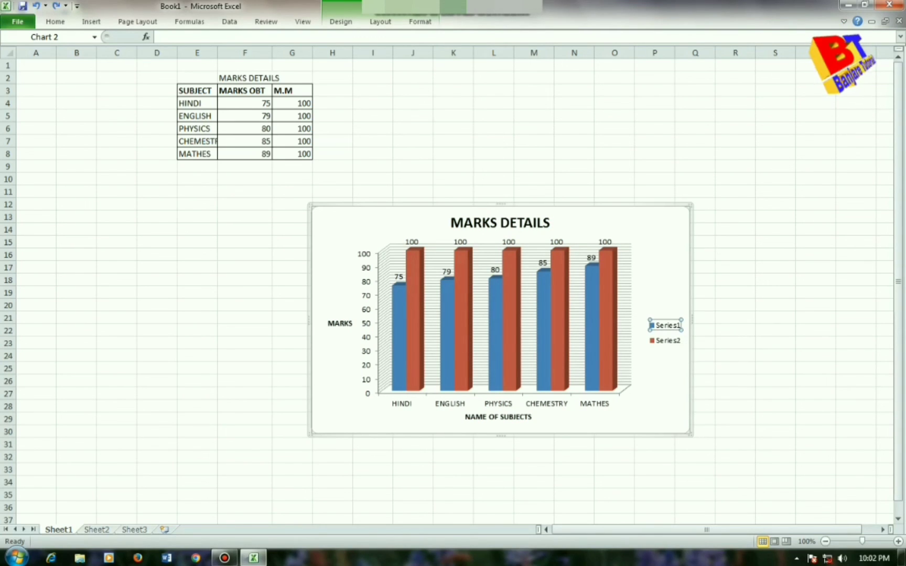
right_click(671, 324)
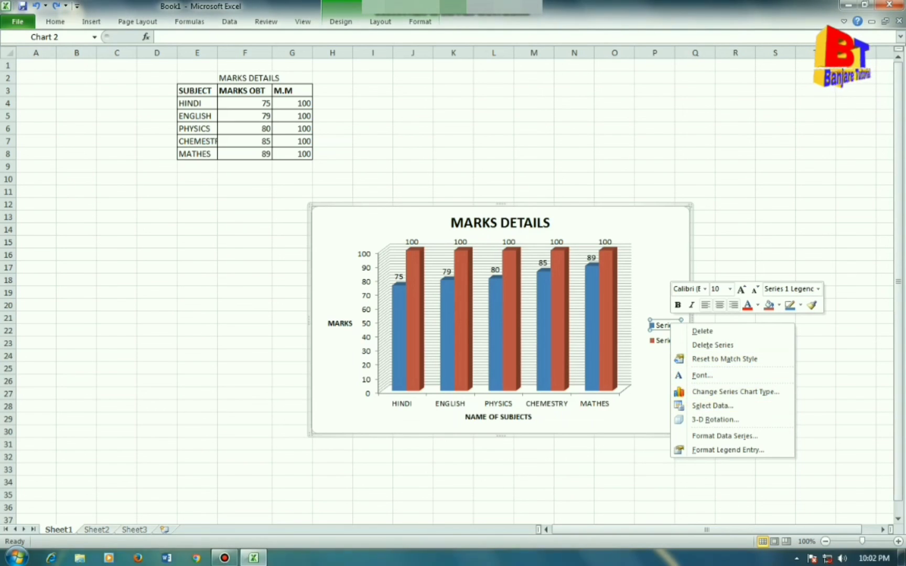
key("Escape")
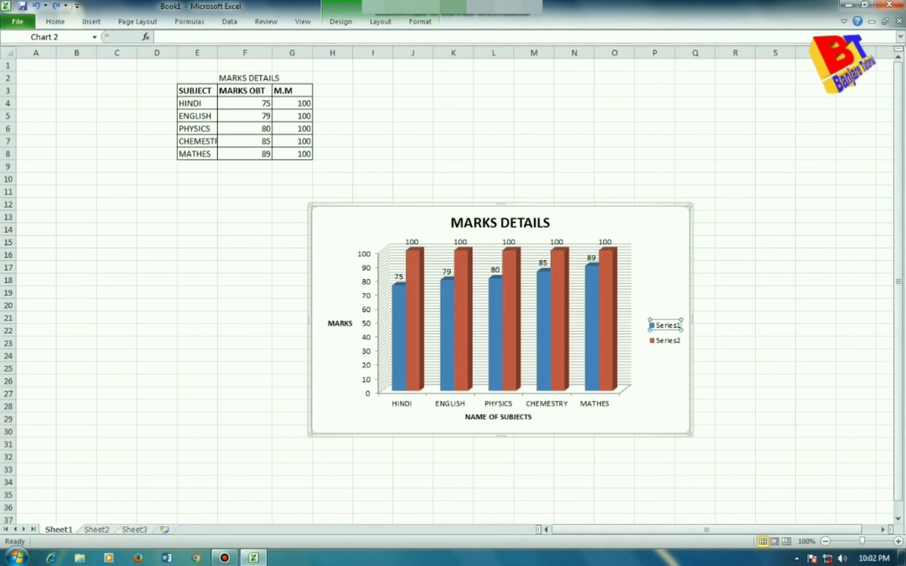
scroll(364, 292, "down", 3)
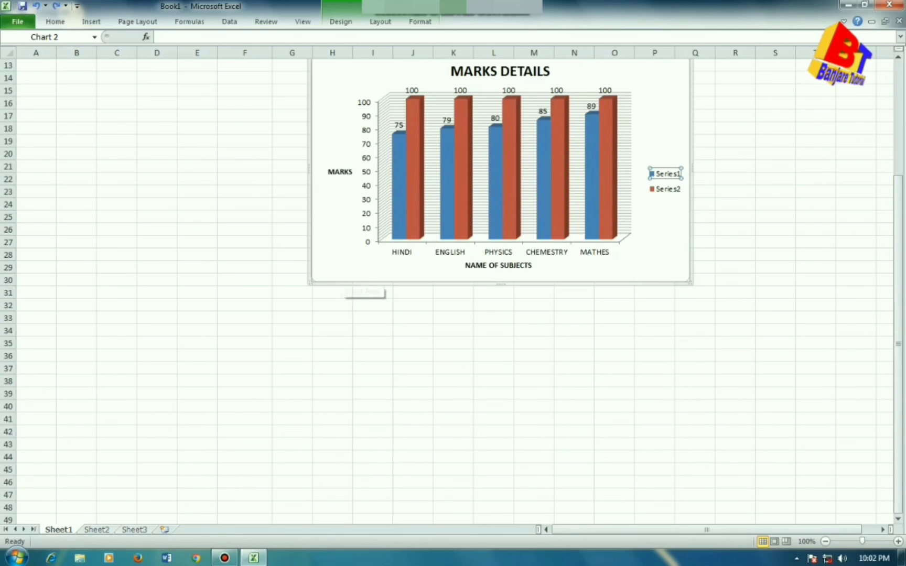
scroll(364, 292, "up", 3)
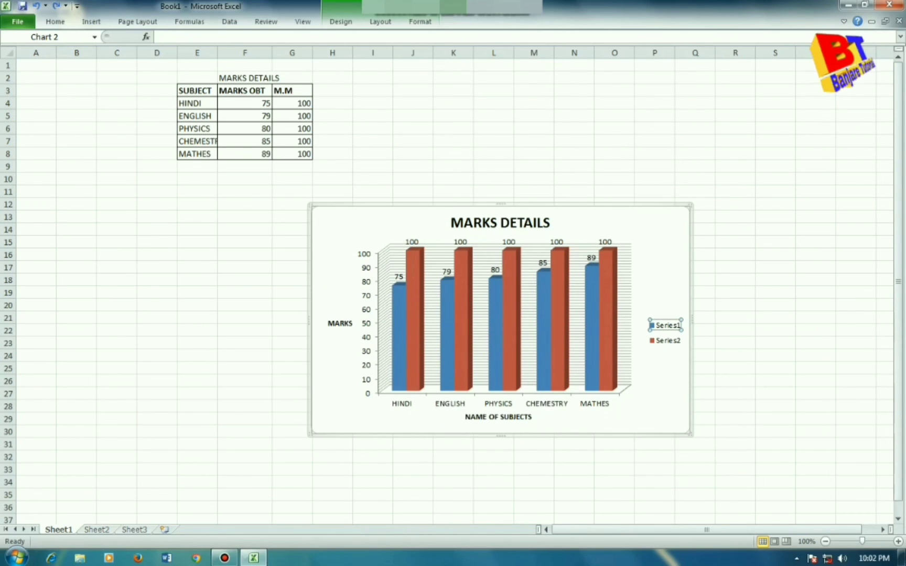